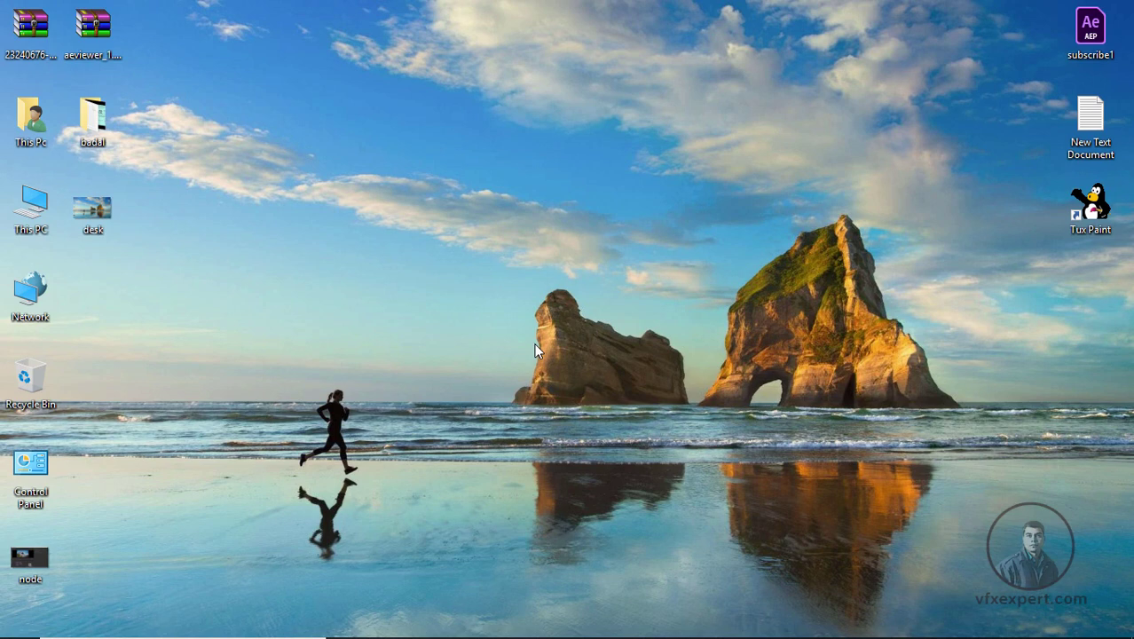
Step: Switch to the open NukeX project and move the desk.jpg Read node and the Viewer node apart from the other nodes
{"action": "mouse_move", "coordinate": [631, 632]}
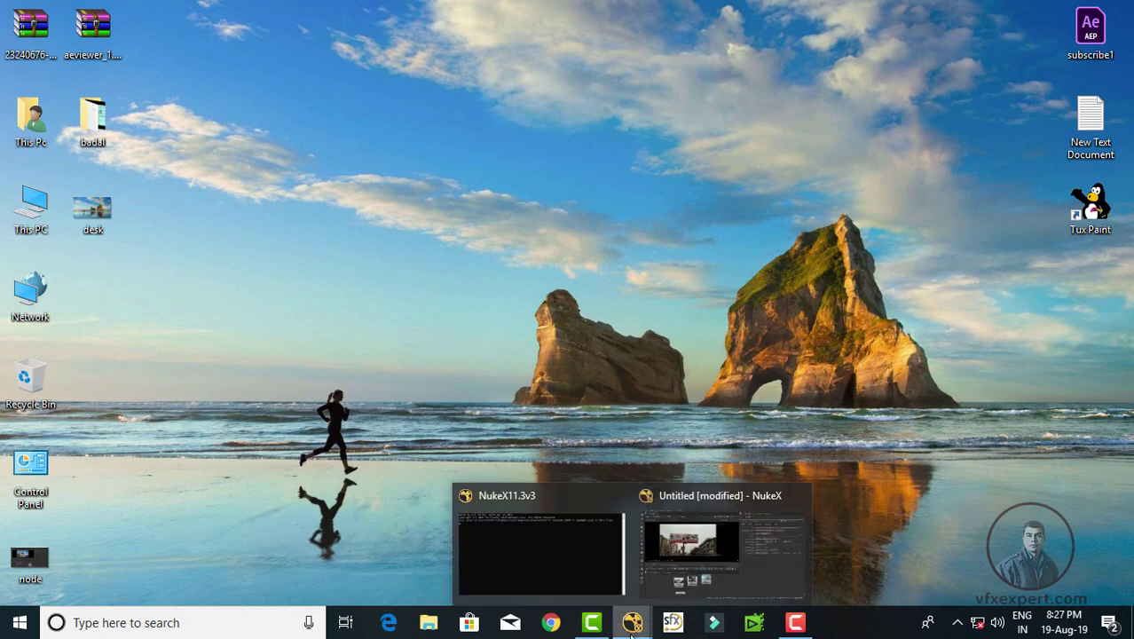
{"action": "left_click", "coordinate": [704, 550]}
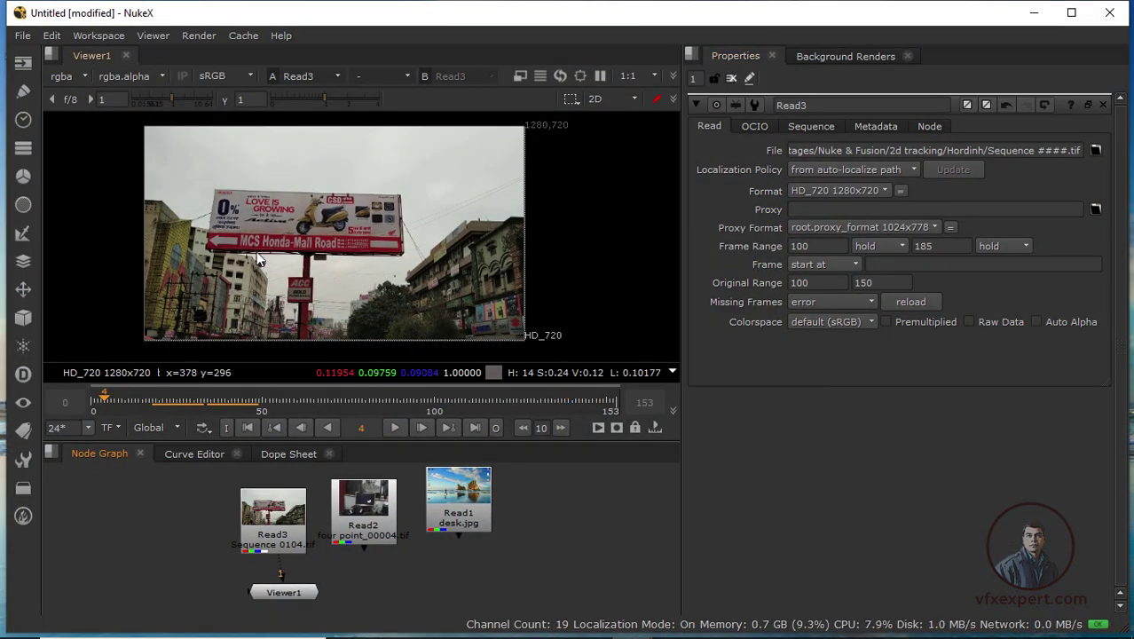
{"action": "scroll", "coordinate": [258, 260], "scroll_direction": "up", "scroll_amount": 2}
{"action": "left_click_drag", "start_coordinate": [328, 181], "coordinate": [355, 197]}
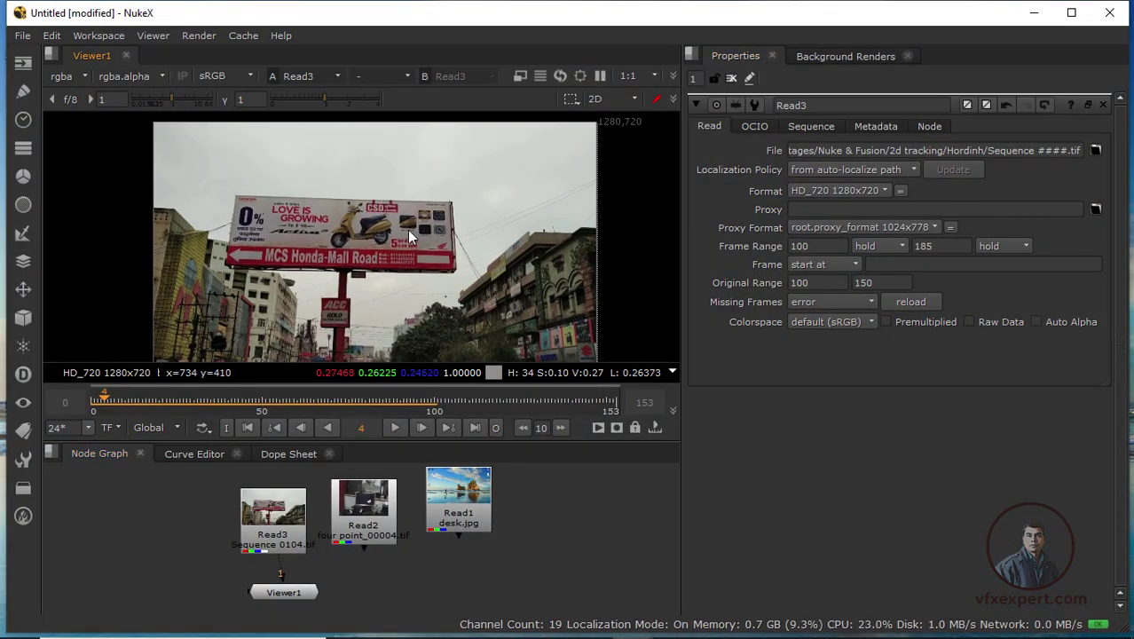
{"action": "left_click_drag", "start_coordinate": [458, 497], "coordinate": [487, 506]}
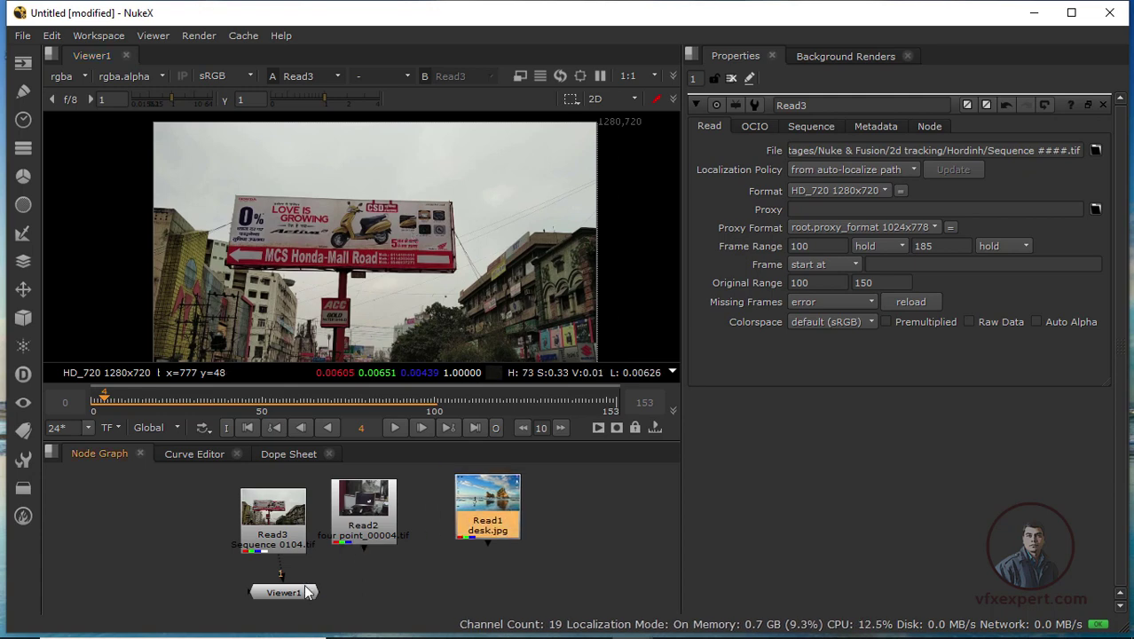
{"action": "left_click_drag", "start_coordinate": [307, 593], "coordinate": [296, 614]}
Step: Preview the four point monitor footage and the billboard sequence in the viewer, scrubbing the billboard shot to frame 19
{"action": "left_click_drag", "start_coordinate": [349, 537], "coordinate": [355, 532]}
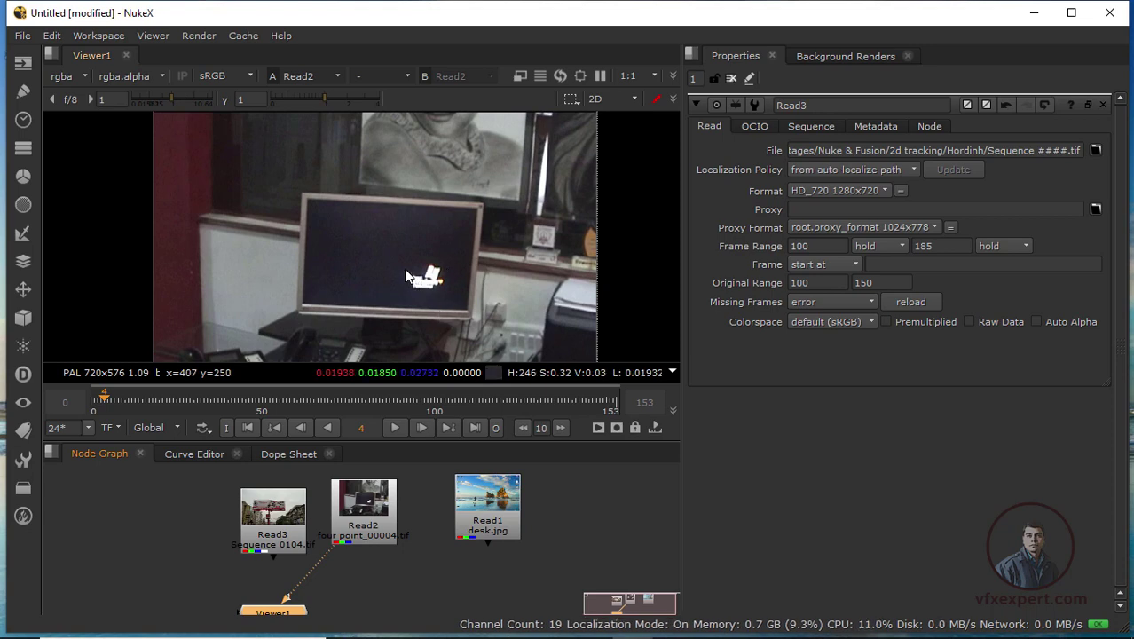
{"action": "left_click_drag", "start_coordinate": [329, 550], "coordinate": [283, 524]}
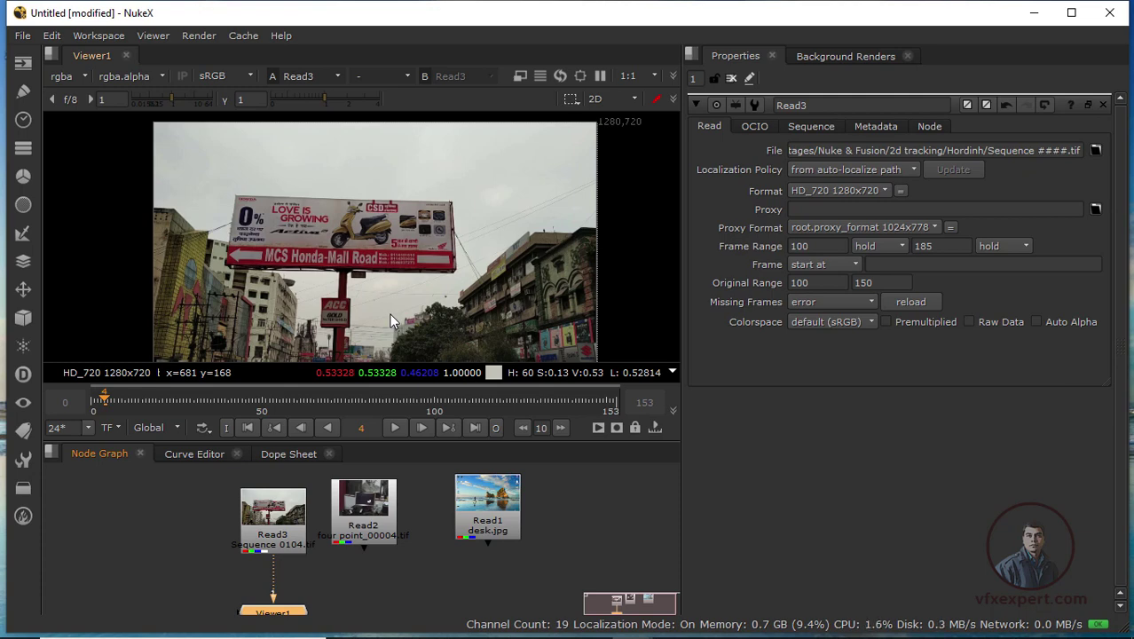
{"action": "scroll", "coordinate": [395, 251], "scroll_direction": "up", "scroll_amount": 2}
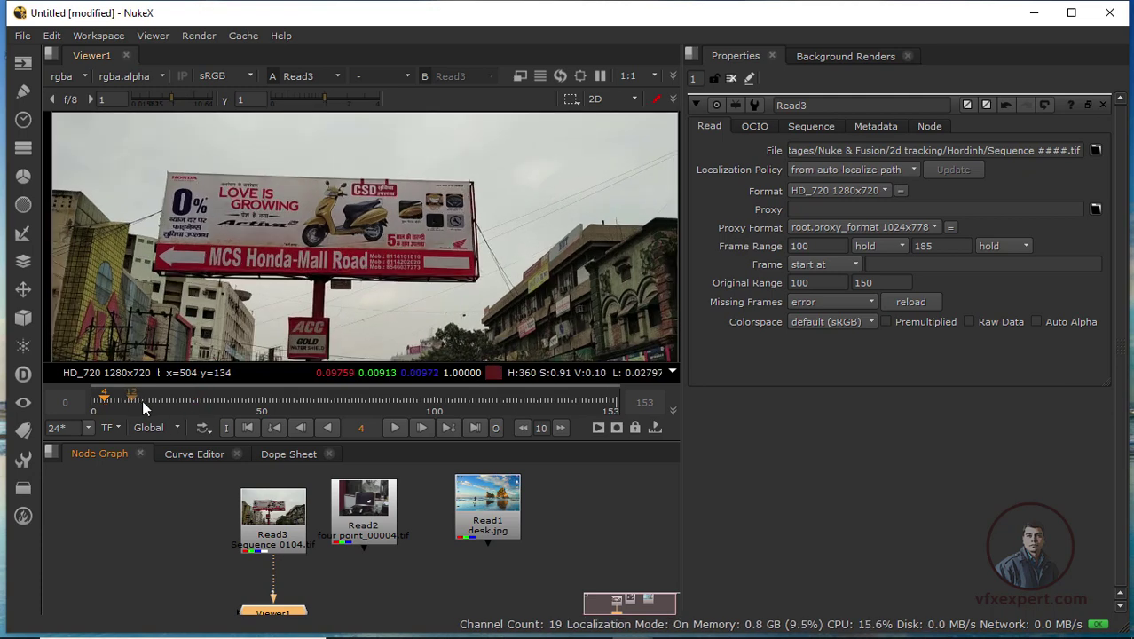
{"action": "left_click_drag", "start_coordinate": [142, 400], "coordinate": [158, 400]}
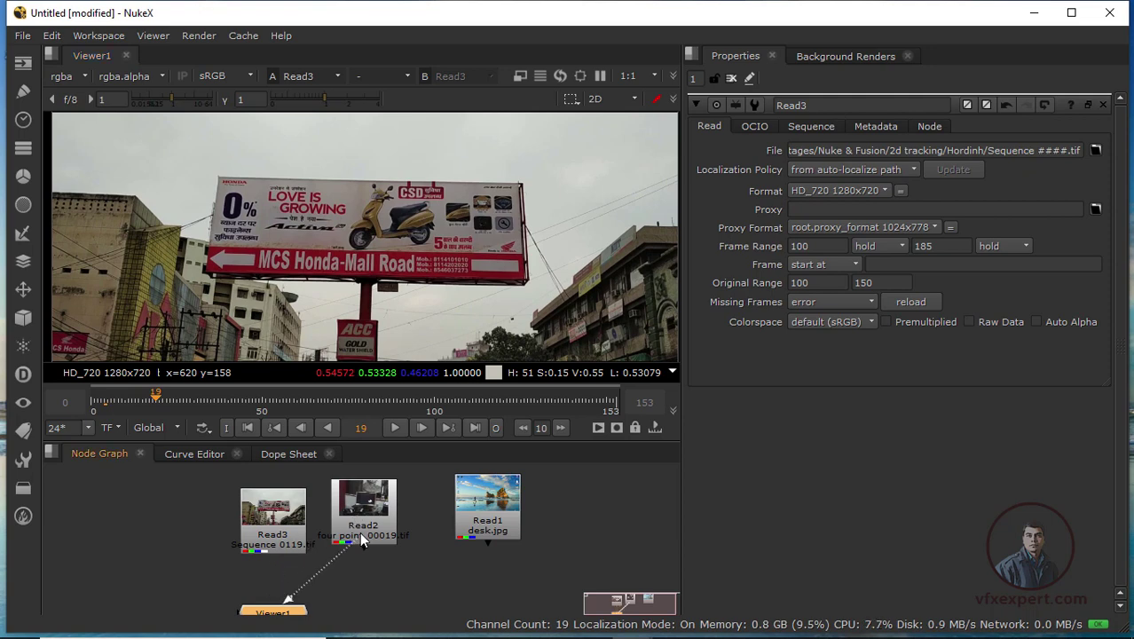
Step: Connect the viewer to the four point footage and scrub and play it to check the monitor's movement
{"action": "left_click_drag", "start_coordinate": [360, 532], "coordinate": [360, 532]}
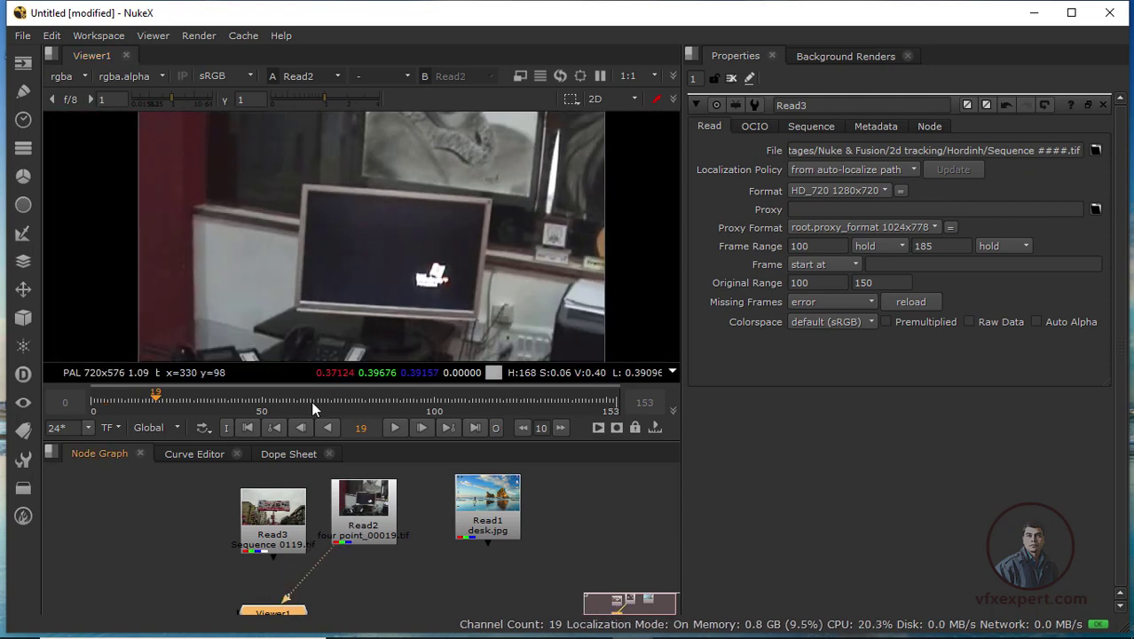
{"action": "mouse_move", "coordinate": [311, 401]}
{"action": "left_mouse_down"}
{"action": "mouse_move", "coordinate": [539, 401]}
{"action": "mouse_move", "coordinate": [227, 399]}
{"action": "mouse_move", "coordinate": [292, 399]}
{"action": "left_mouse_up"}
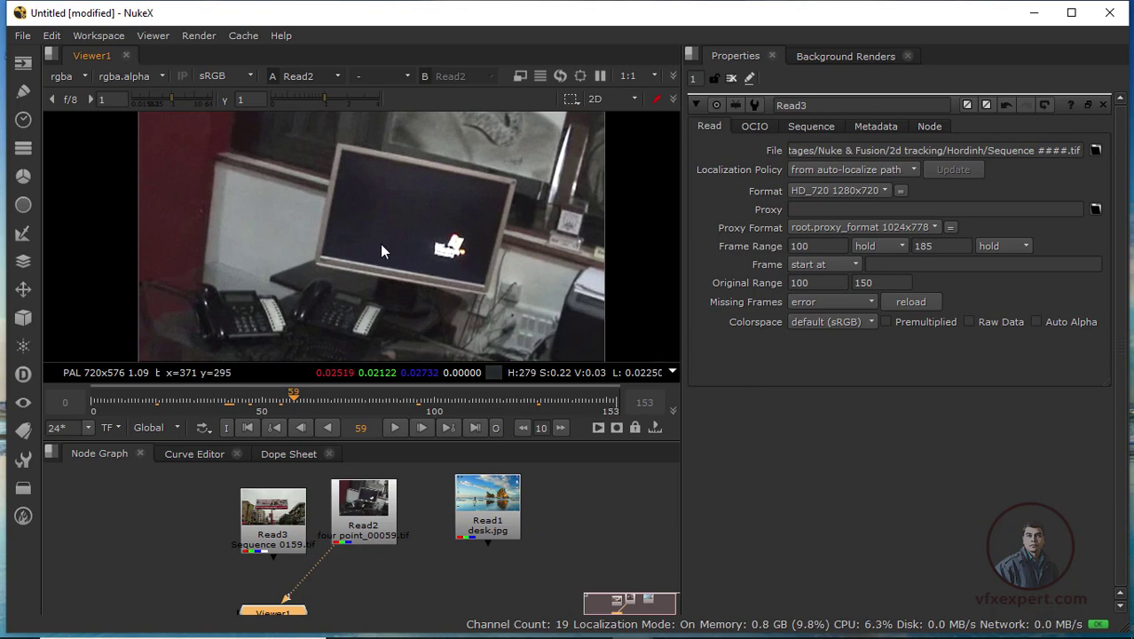
{"action": "scroll", "coordinate": [409, 275], "scroll_direction": "up", "scroll_amount": 1}
{"action": "left_click_drag", "start_coordinate": [383, 317], "coordinate": [327, 387]}
{"action": "key", "text": "l"}
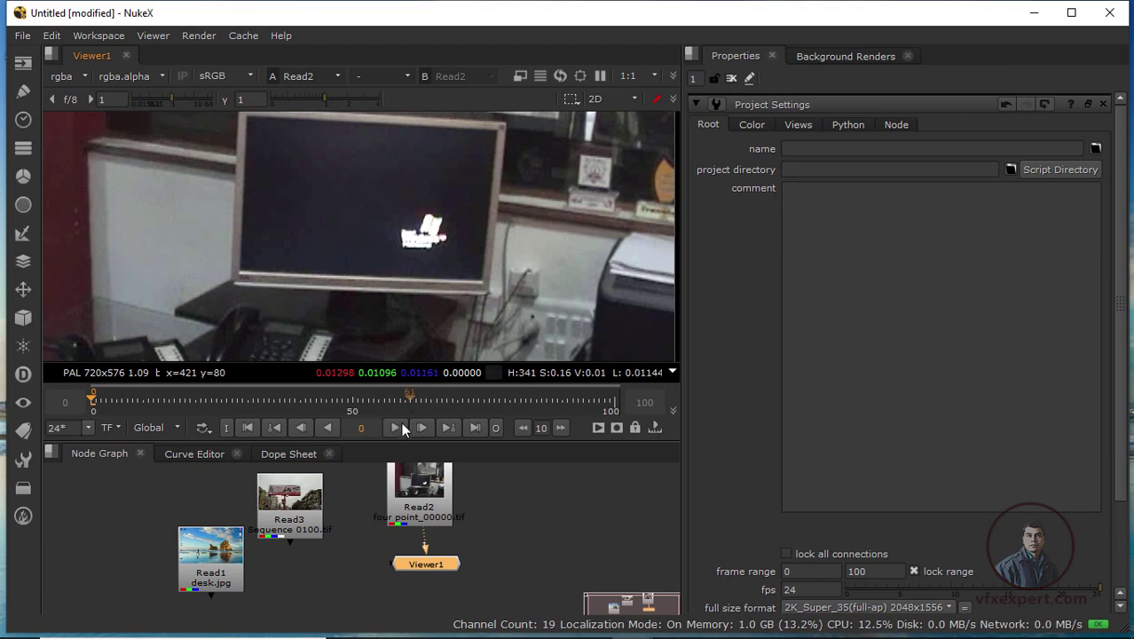
{"action": "left_click", "coordinate": [396, 428]}
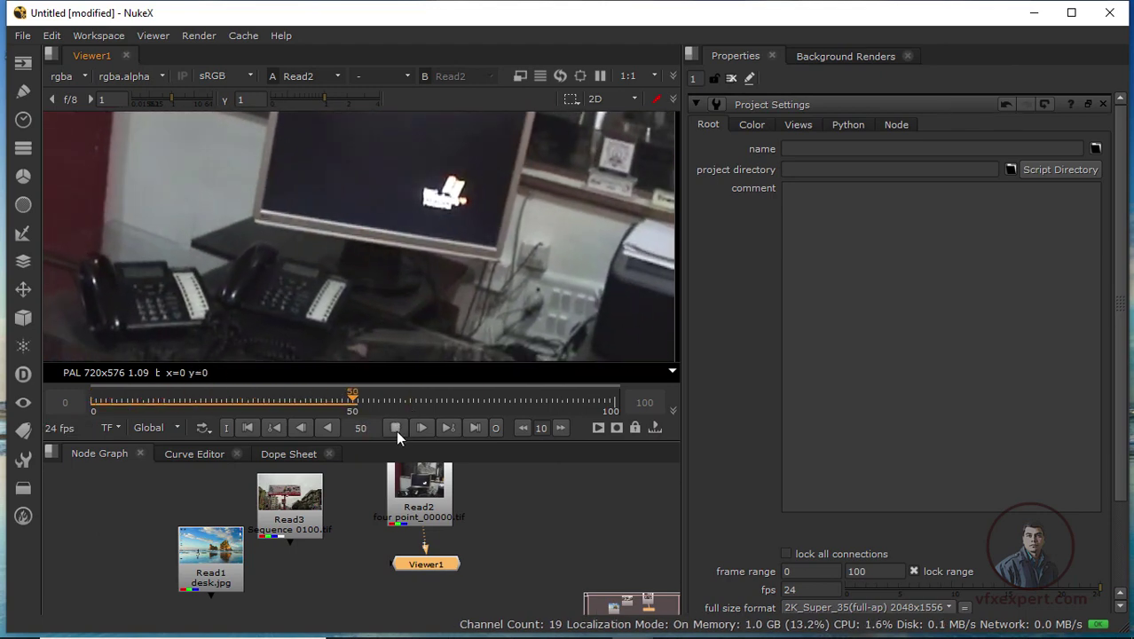
{"action": "left_click", "coordinate": [396, 428]}
Step: Add a Tracker node to the Read node of the four point footage
{"action": "scroll", "coordinate": [376, 274], "scroll_direction": "down", "scroll_amount": 3}
{"action": "left_click_drag", "start_coordinate": [395, 262], "coordinate": [381, 305]}
{"action": "left_click_drag", "start_coordinate": [447, 567], "coordinate": [441, 575]}
{"action": "left_click_drag", "start_coordinate": [429, 509], "coordinate": [430, 506]}
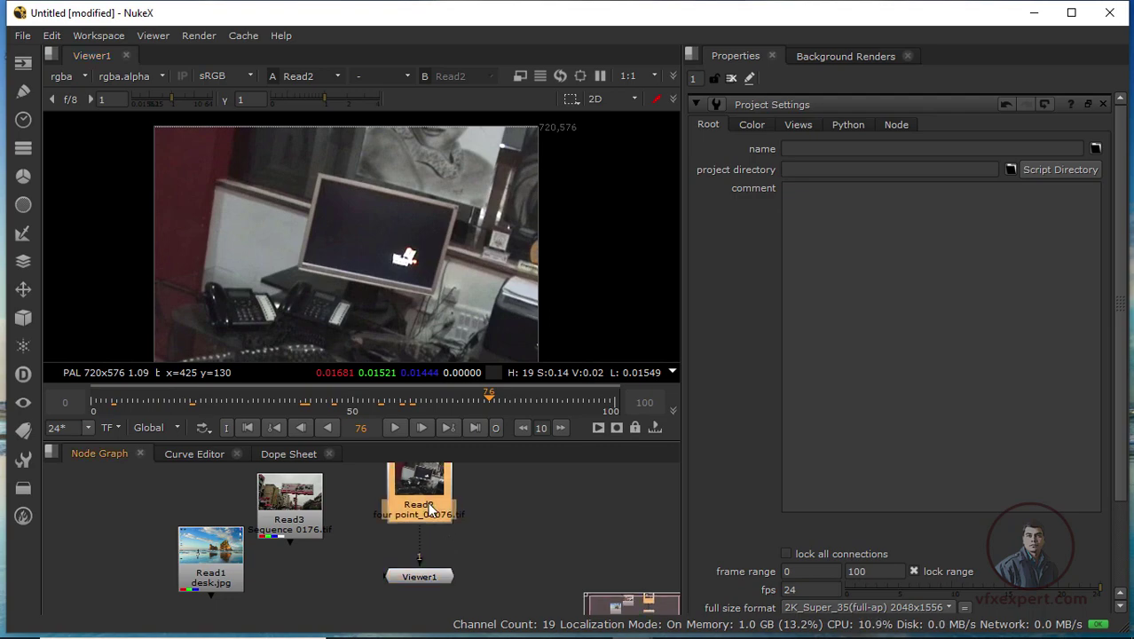
{"action": "key", "text": "Tab"}
{"action": "type", "text": "tra"}
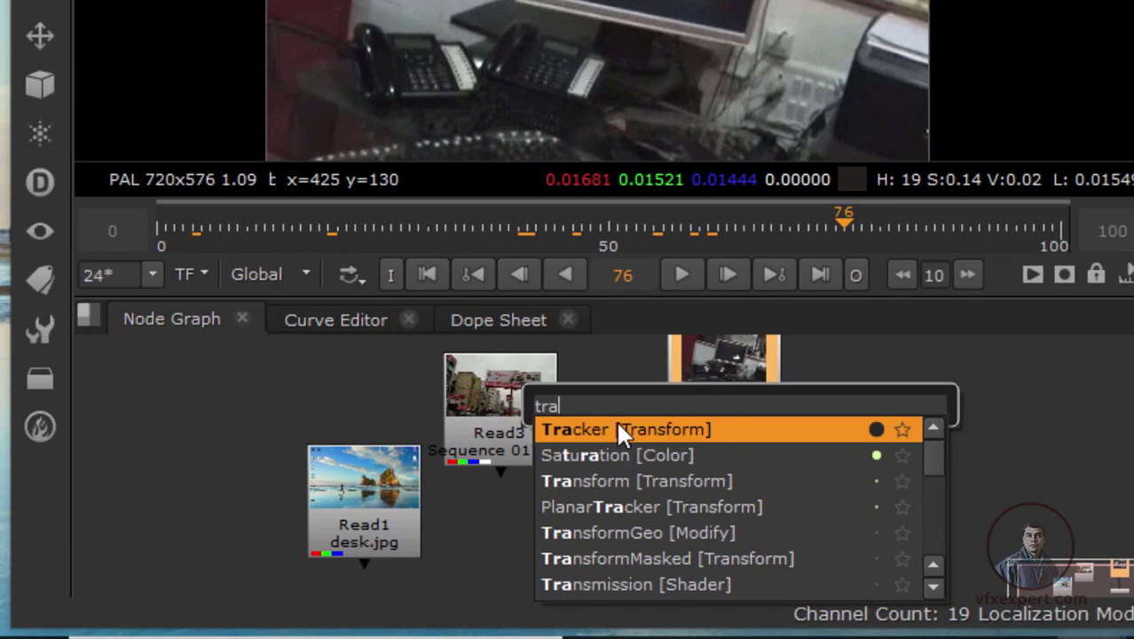
{"action": "left_click", "coordinate": [618, 426]}
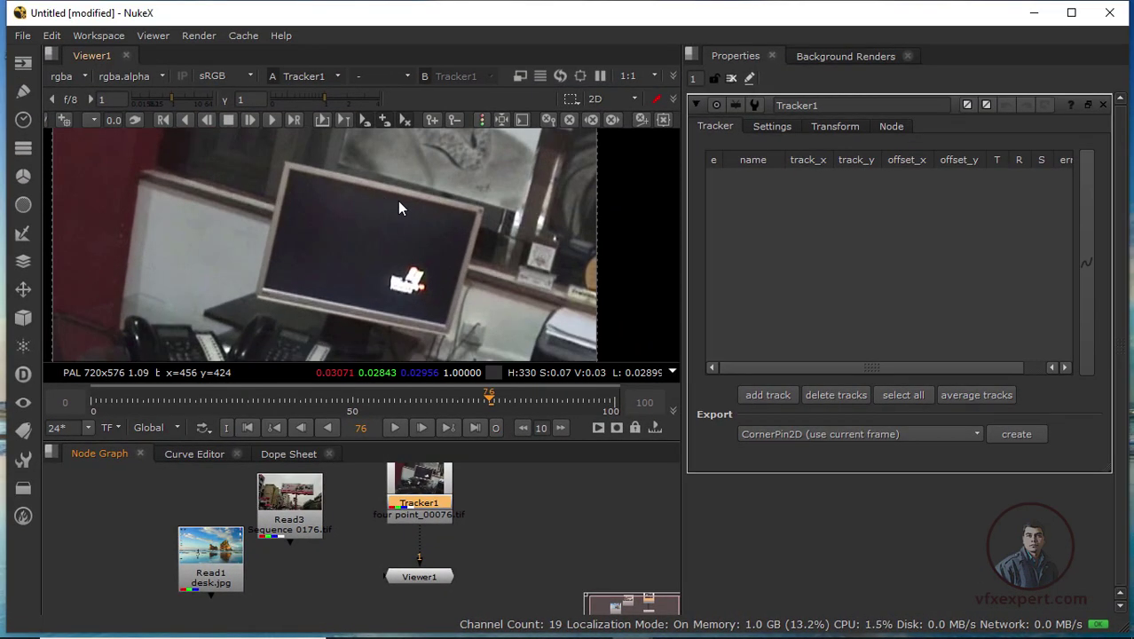
Step: At frame 0, place the first track point on the monitor's upper-left screen corner and track it forward through the clip
{"action": "left_click", "coordinate": [248, 428]}
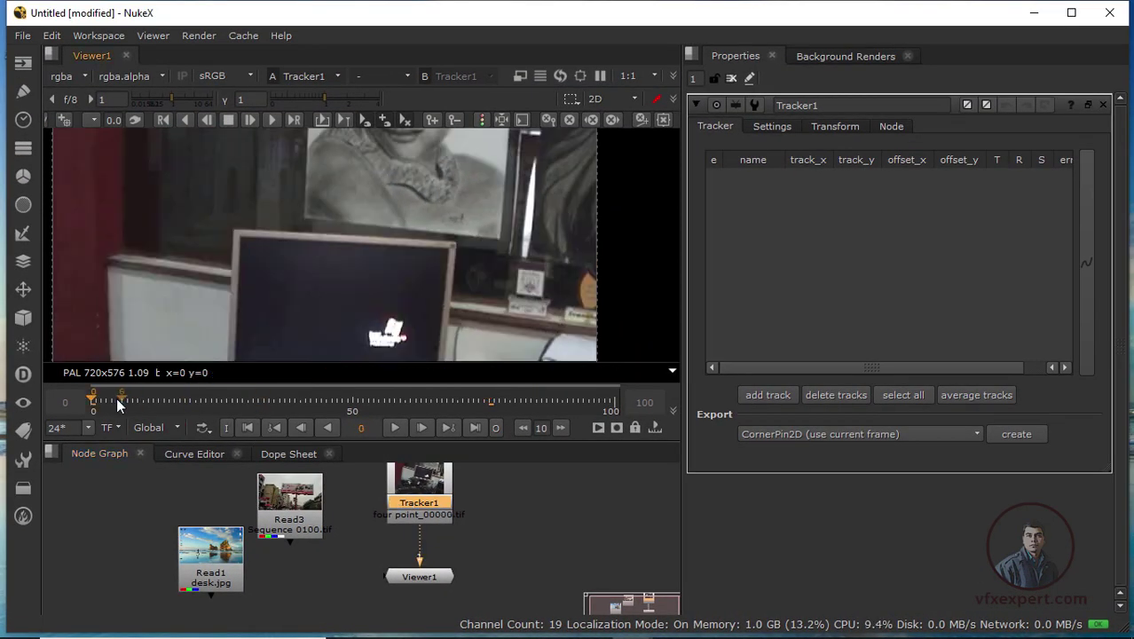
{"action": "scroll", "coordinate": [282, 298], "scroll_direction": "up", "scroll_amount": 2}
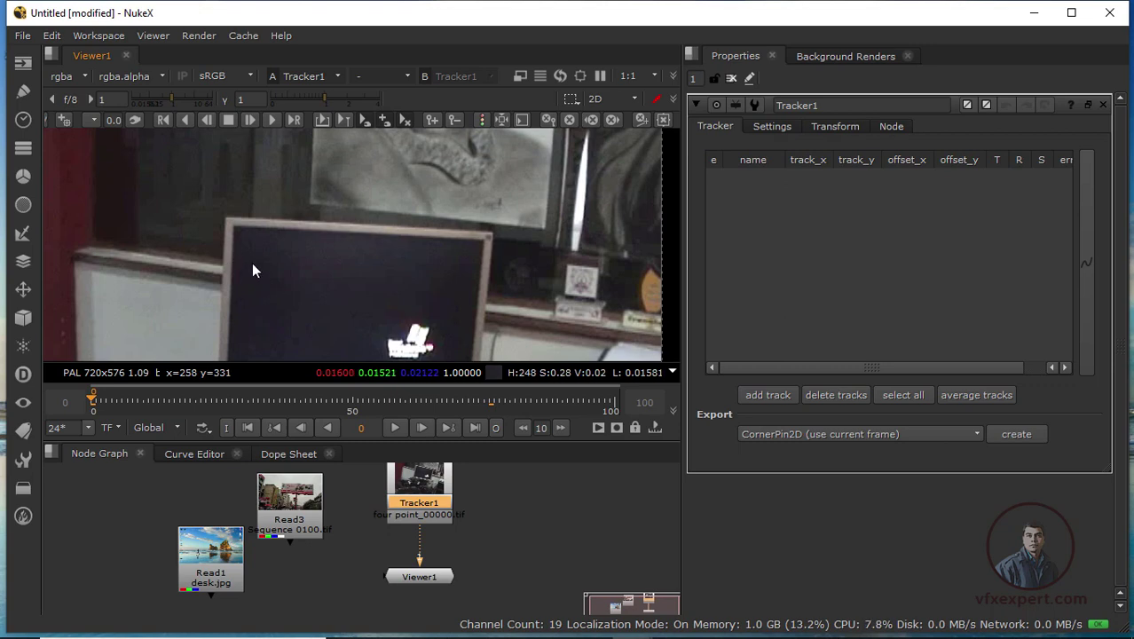
{"action": "left_click", "coordinate": [66, 119]}
{"action": "scroll", "coordinate": [248, 224], "scroll_direction": "down", "scroll_amount": 2}
{"action": "left_click_drag", "start_coordinate": [248, 224], "coordinate": [217, 191]}
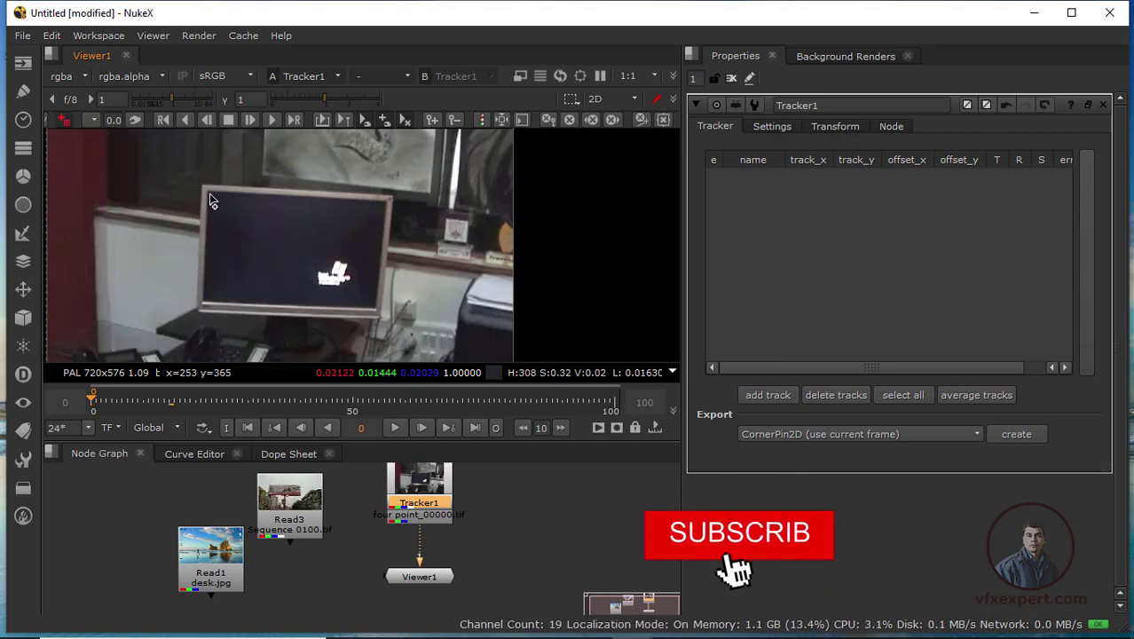
{"action": "left_click", "coordinate": [209, 199], "text": "ctrl+alt"}
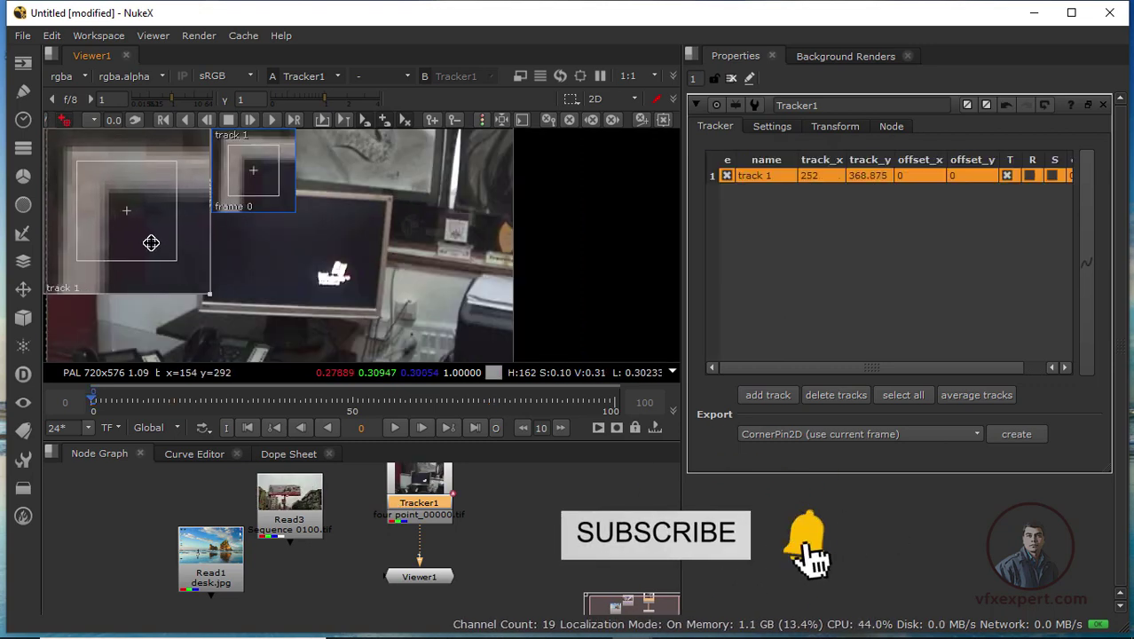
{"action": "left_click_drag", "start_coordinate": [150, 239], "coordinate": [152, 237]}
{"action": "left_click_drag", "start_coordinate": [289, 285], "coordinate": [403, 339]}
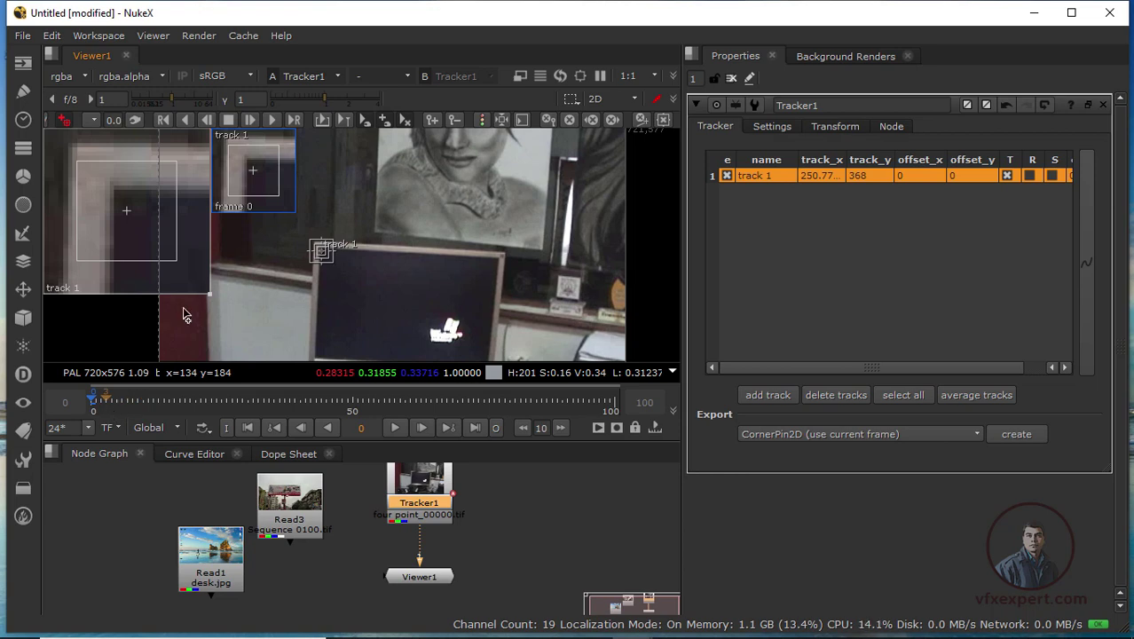
{"action": "left_click", "coordinate": [272, 120]}
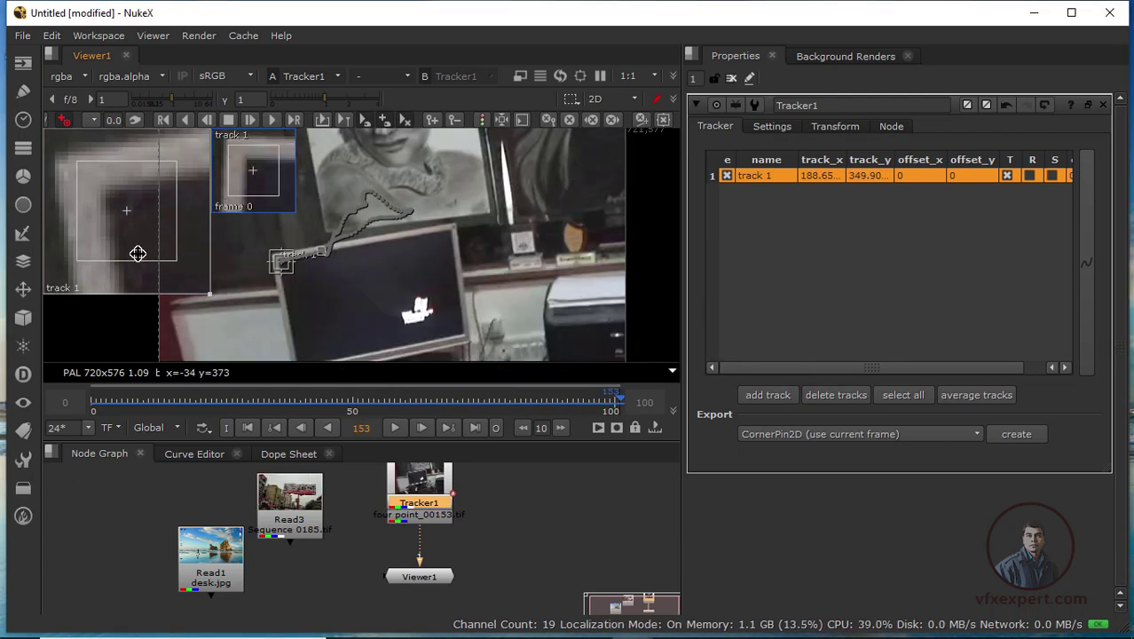
Step: At frame 0, place track 2 on the monitor's upper-right screen corner and track it forward, resuming from frame 43
{"action": "left_click", "coordinate": [247, 427]}
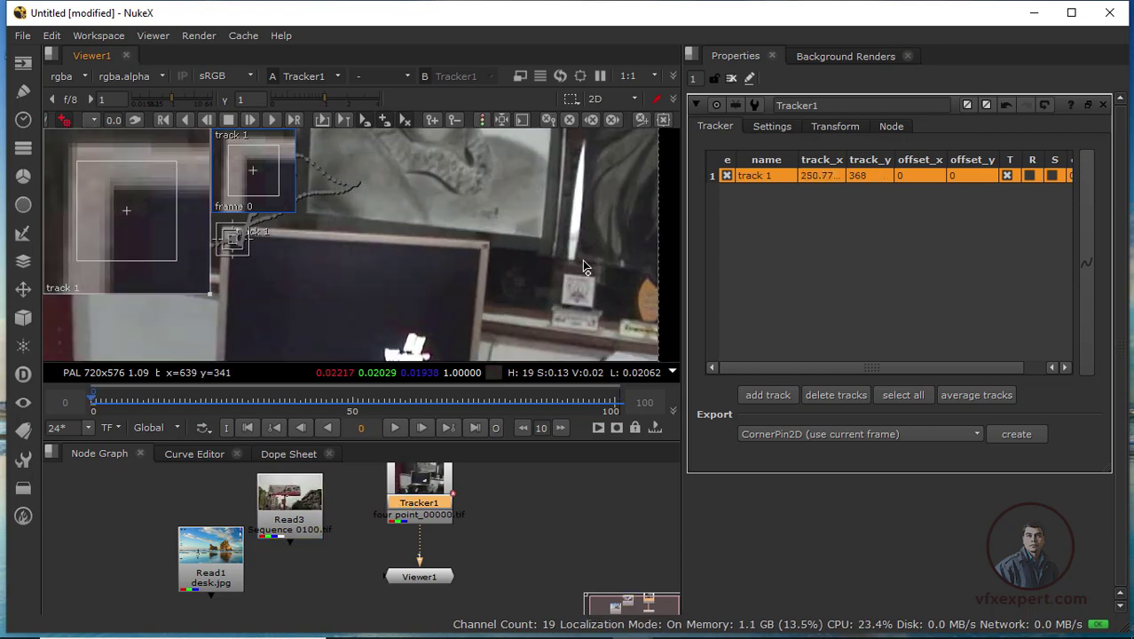
{"action": "left_click", "coordinate": [479, 255], "text": "ctrl+alt"}
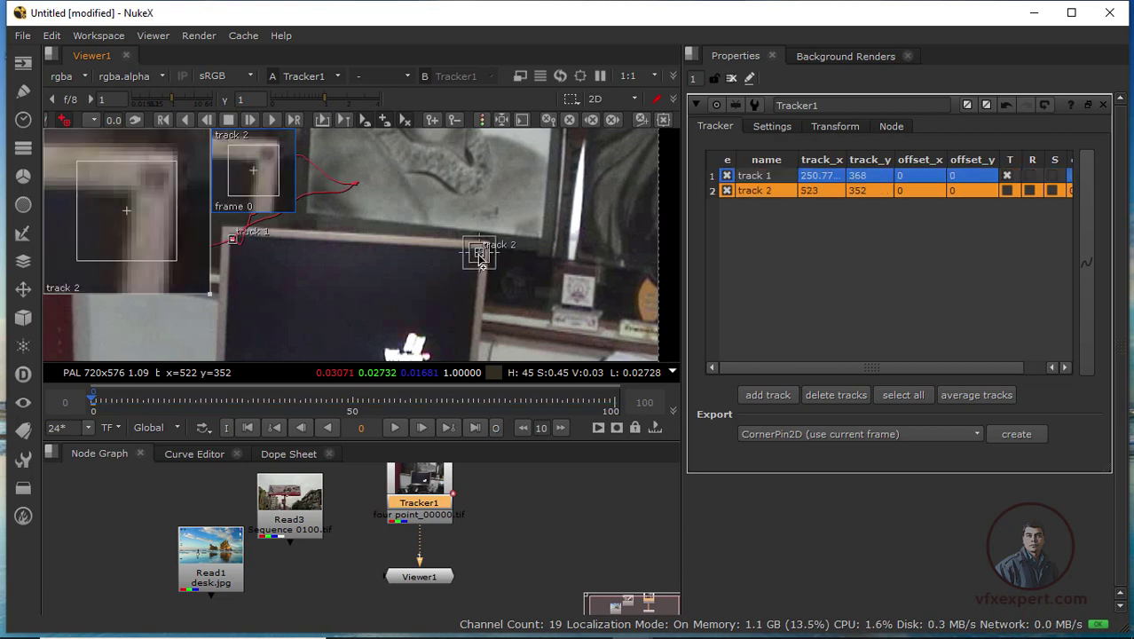
{"action": "left_click_drag", "start_coordinate": [158, 246], "coordinate": [166, 248]}
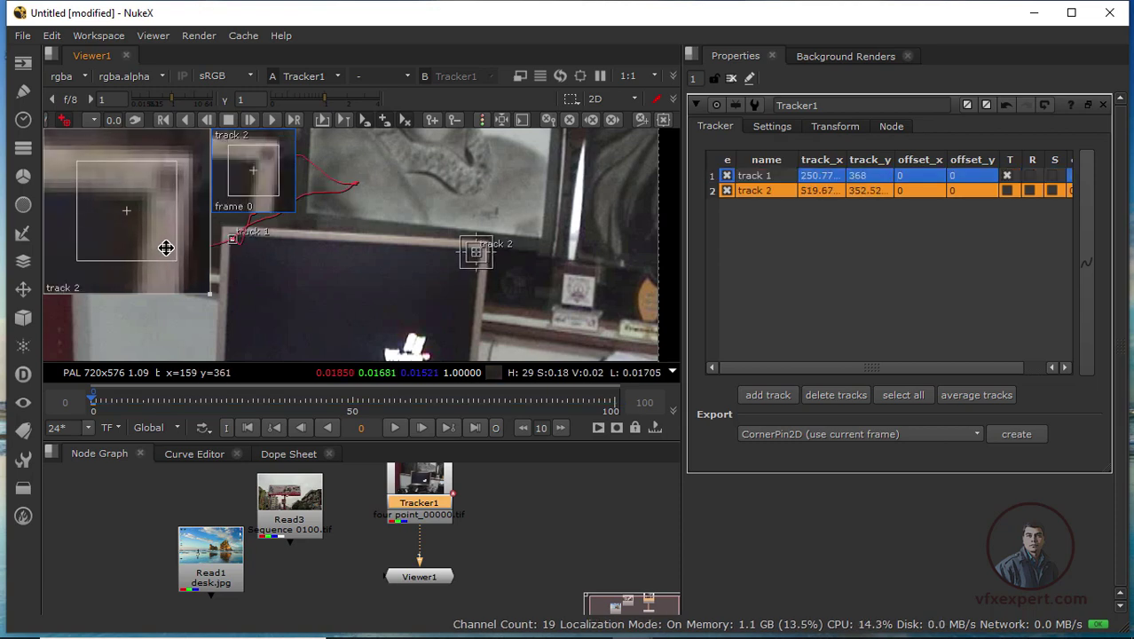
{"action": "left_click", "coordinate": [271, 122]}
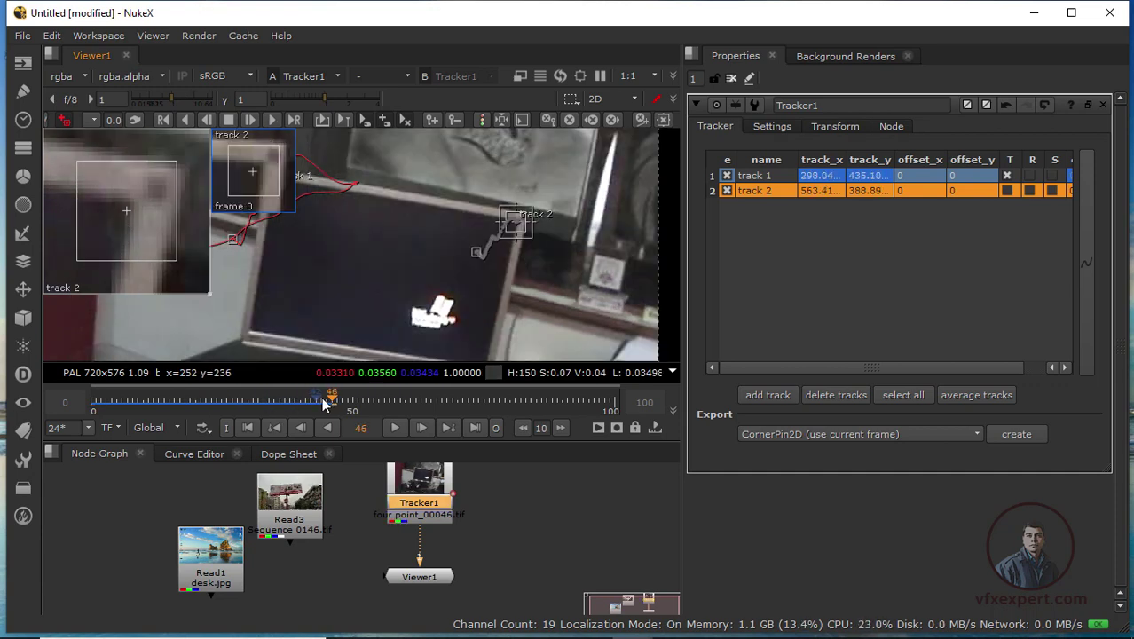
{"action": "left_click_drag", "start_coordinate": [324, 402], "coordinate": [316, 401]}
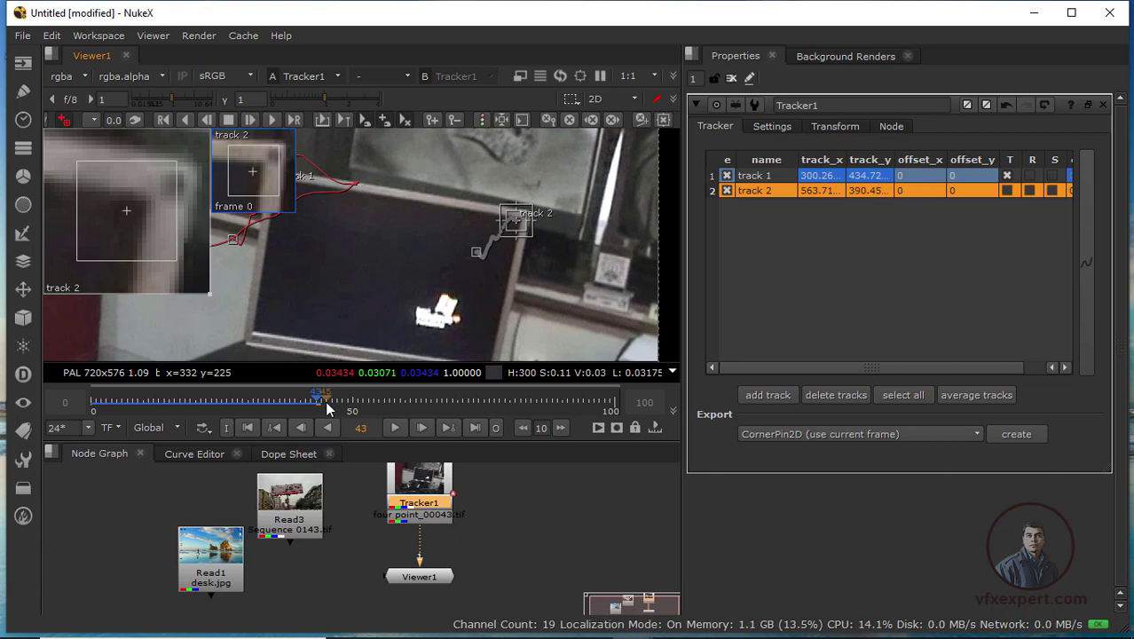
{"action": "left_click", "coordinate": [274, 122]}
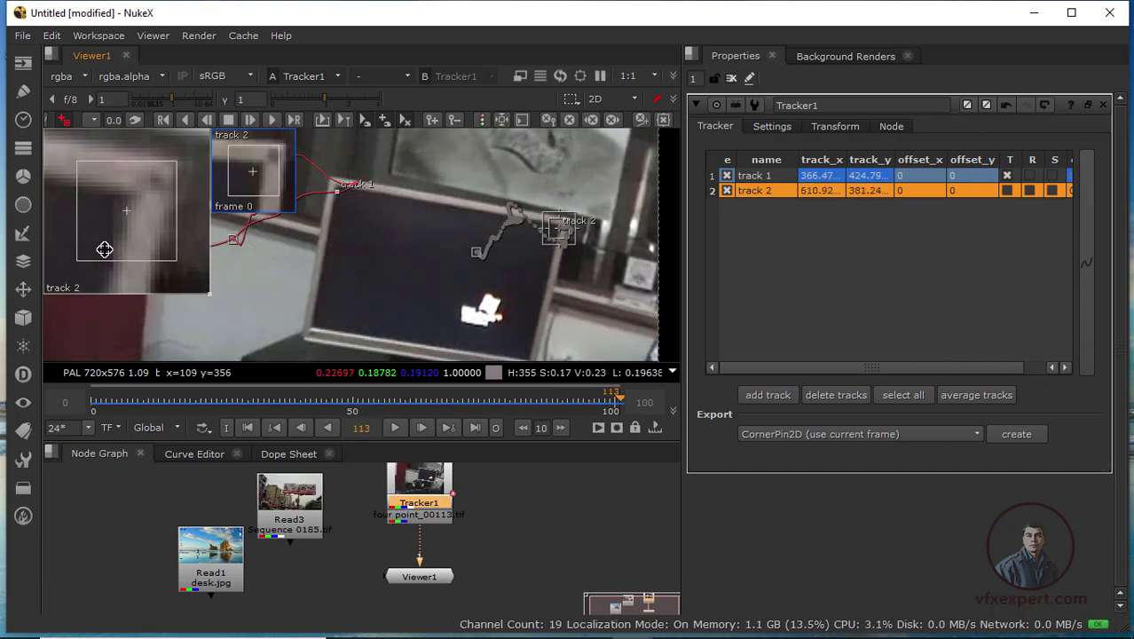
Step: Return to frame 0 and place track 3 and track 4 on the monitor's lower-left and lower-right screen corners
{"action": "scroll", "coordinate": [482, 311], "scroll_direction": "down", "scroll_amount": 4}
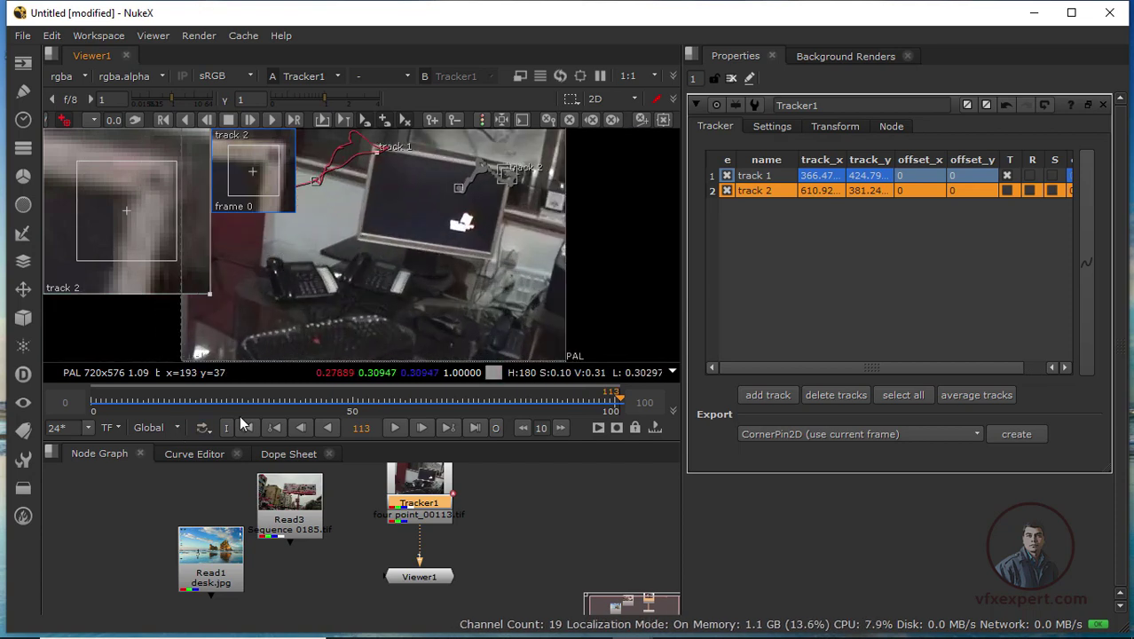
{"action": "left_click", "coordinate": [248, 427]}
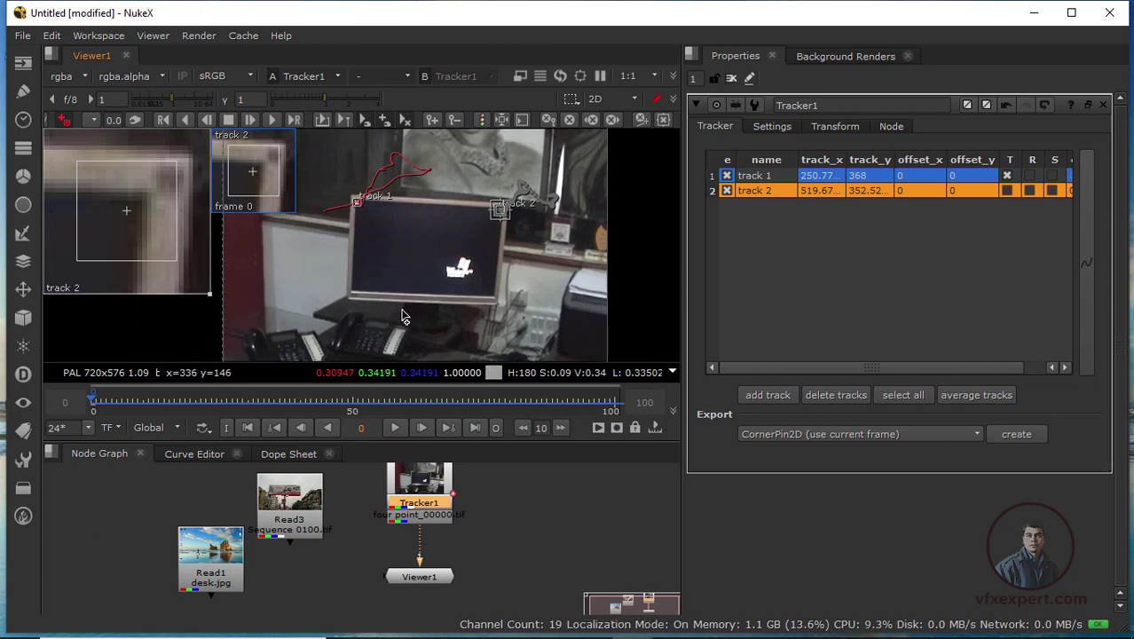
{"action": "scroll", "coordinate": [361, 319], "scroll_direction": "up", "scroll_amount": 2}
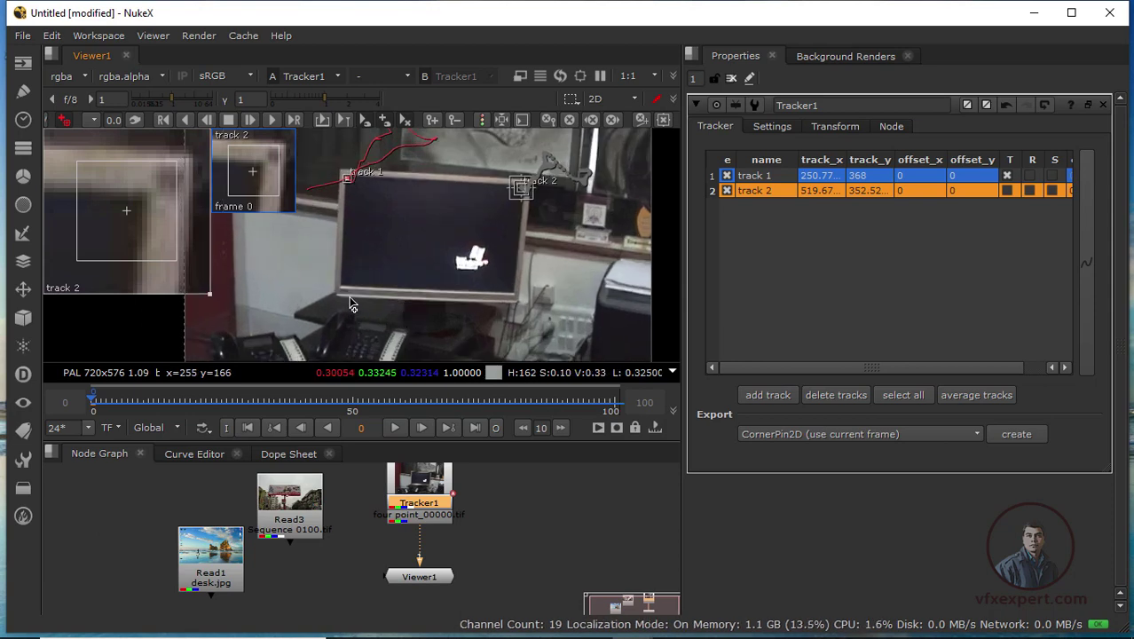
{"action": "scroll", "coordinate": [350, 305], "scroll_direction": "up", "scroll_amount": 3}
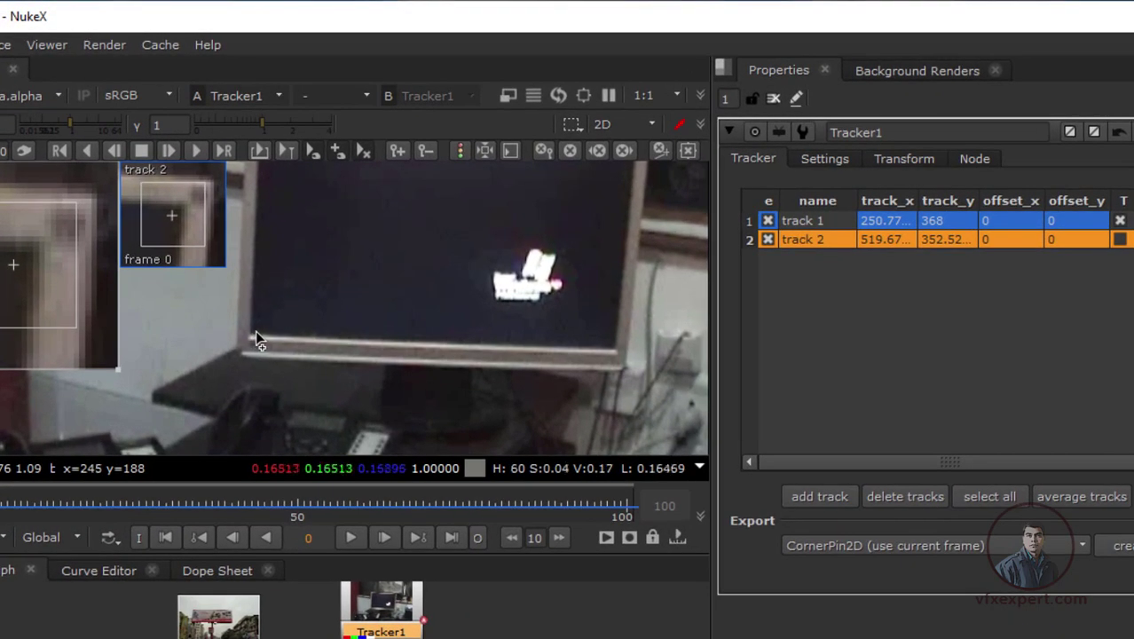
{"action": "left_click", "coordinate": [256, 333]}
{"action": "left_click_drag", "start_coordinate": [37, 308], "coordinate": [47, 323]}
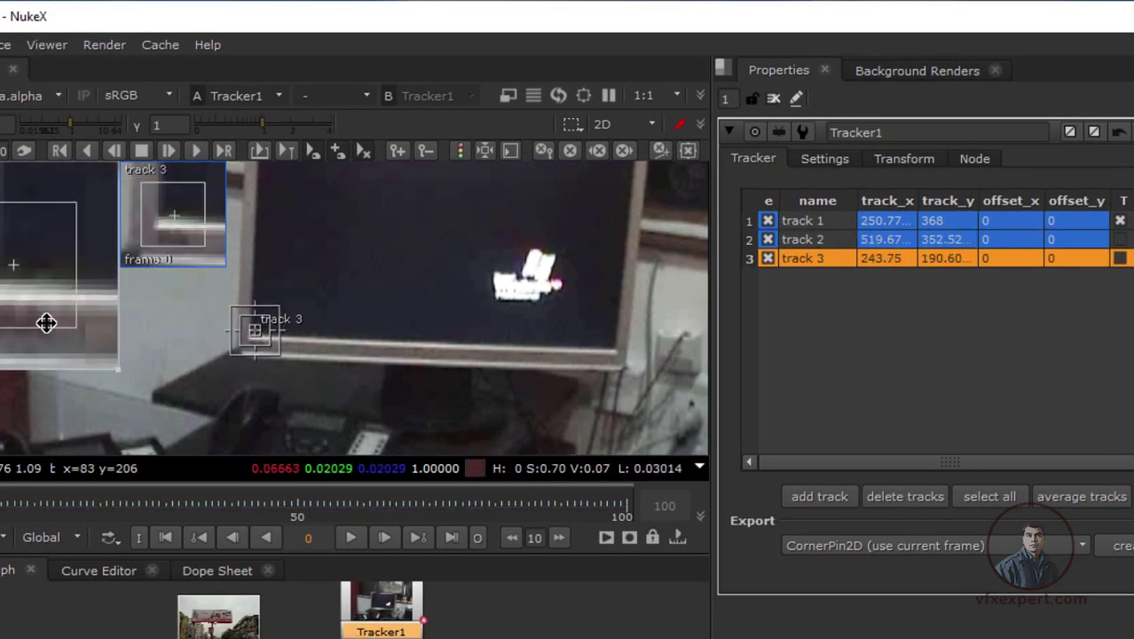
{"action": "left_click", "coordinate": [610, 347], "text": "ctrl+alt"}
{"action": "left_click_drag", "start_coordinate": [35, 330], "coordinate": [25, 304]}
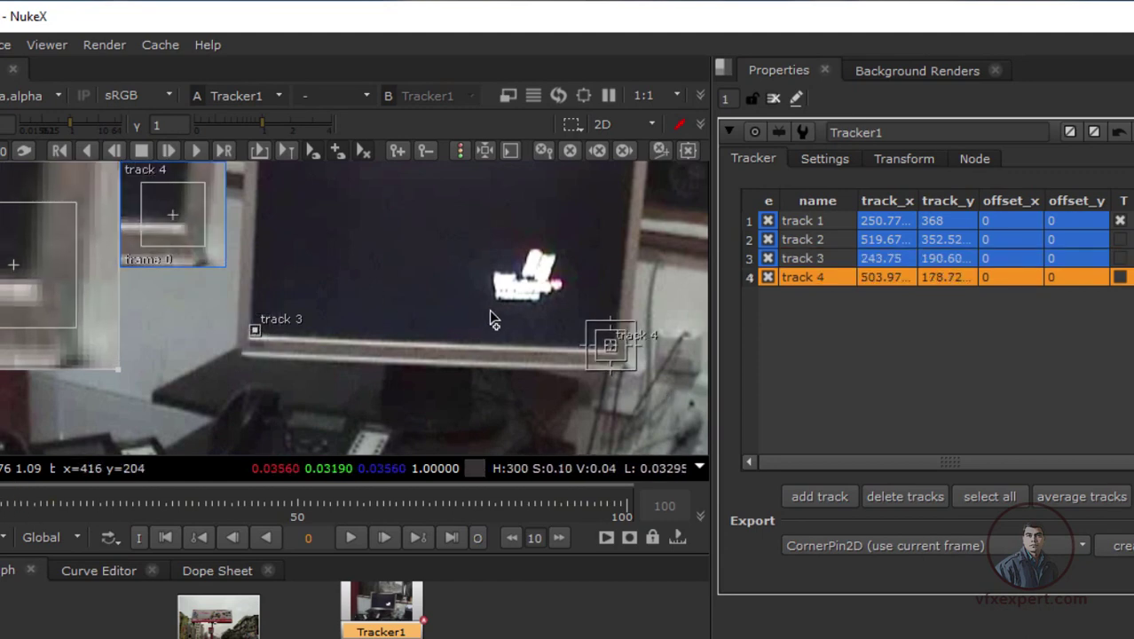
Step: Select track 3 and track 4 together in the track list
{"action": "left_click", "coordinate": [812, 261]}
{"action": "left_click", "coordinate": [815, 284]}
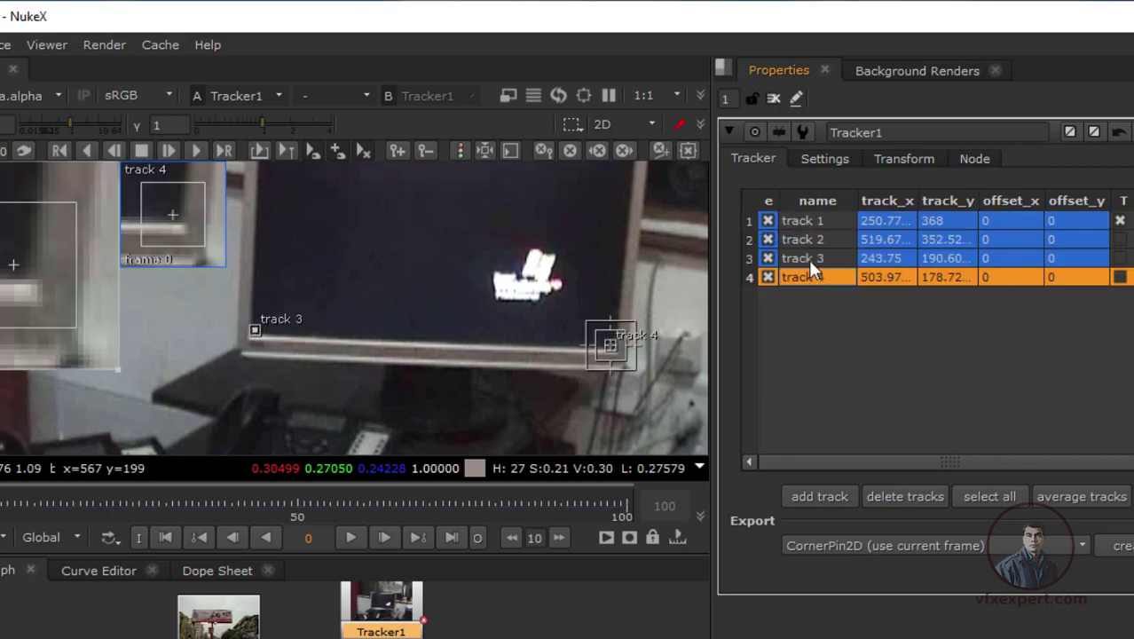
{"action": "left_click", "coordinate": [808, 260]}
{"action": "left_click", "coordinate": [807, 280], "text": "shift"}
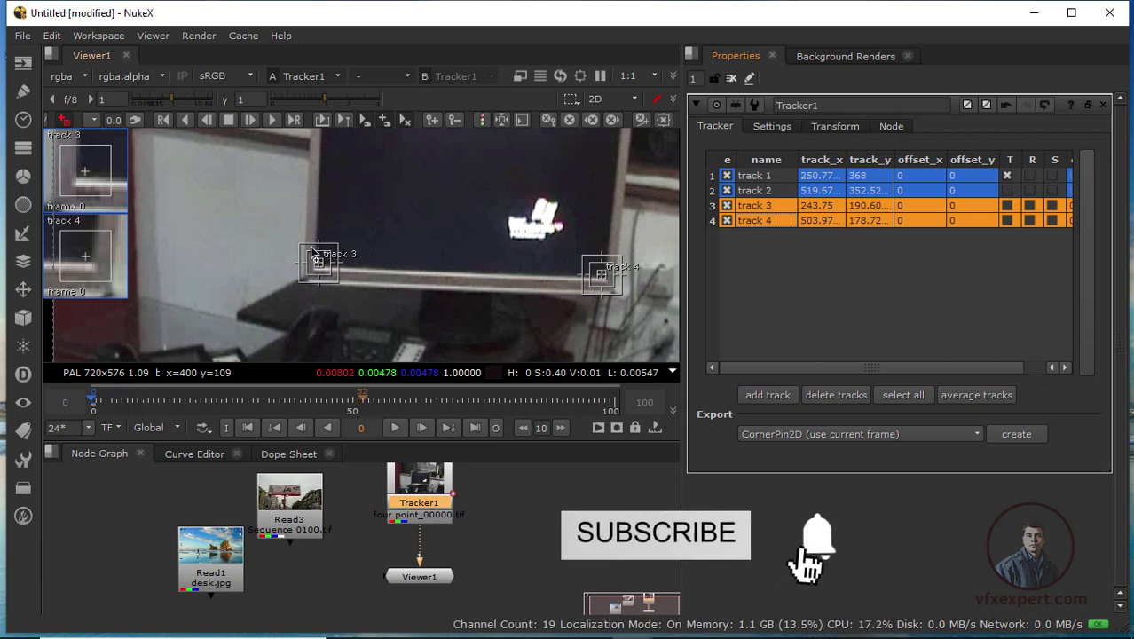
Step: Track points 3 and 4 forward through the clip and scrub back to frame 19 to check all four tracks
{"action": "left_click", "coordinate": [272, 120]}
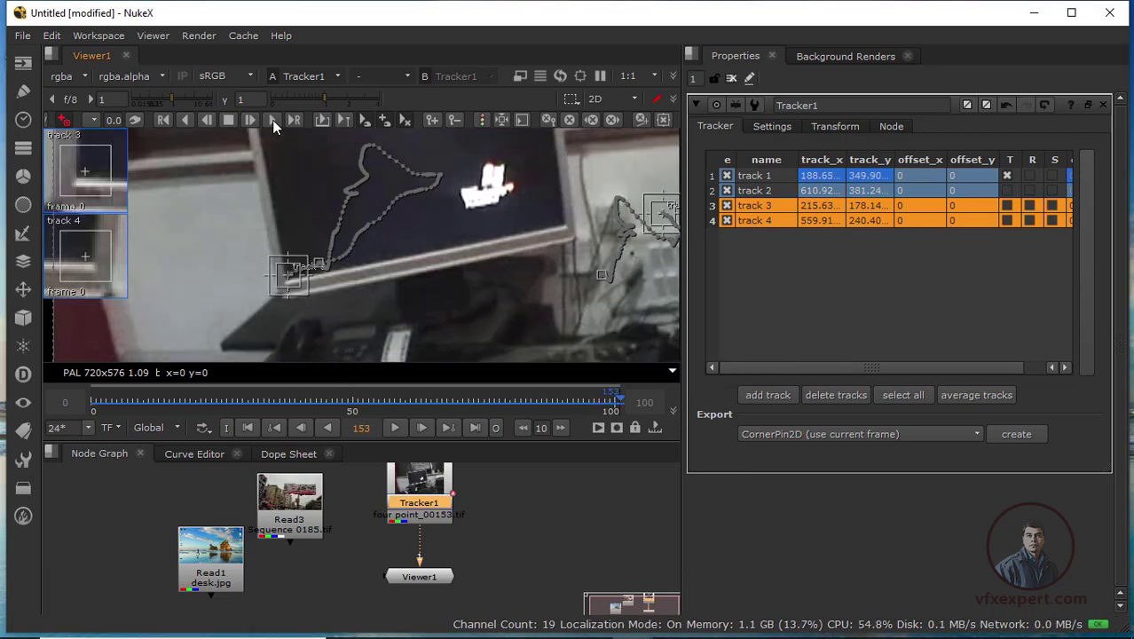
{"action": "left_click_drag", "start_coordinate": [470, 334], "coordinate": [359, 373]}
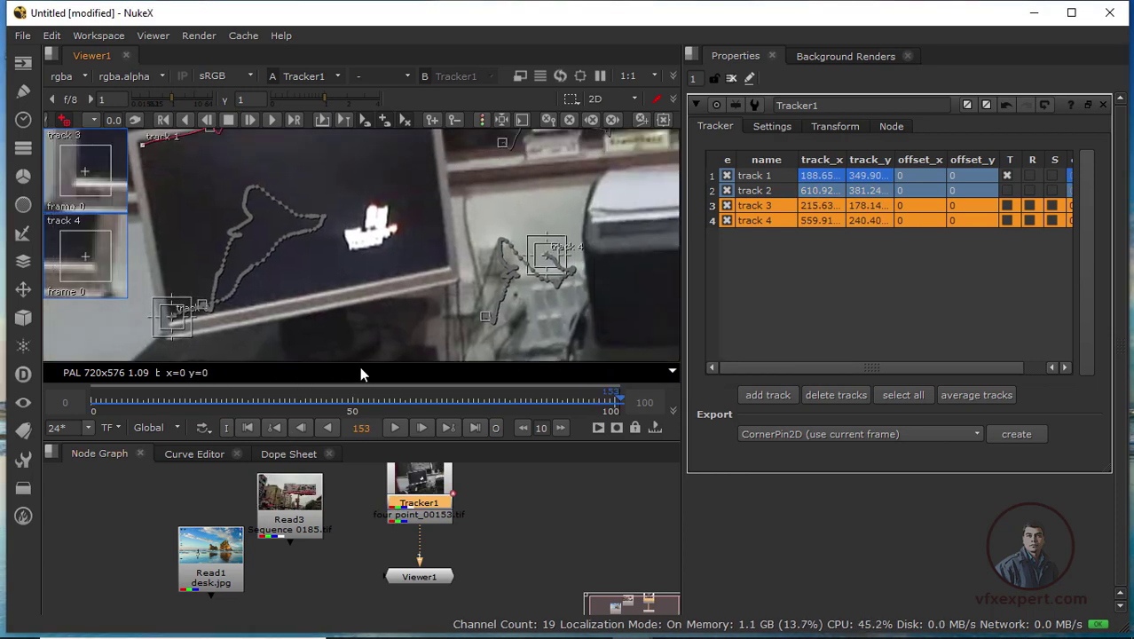
{"action": "left_click_drag", "start_coordinate": [435, 348], "coordinate": [440, 363]}
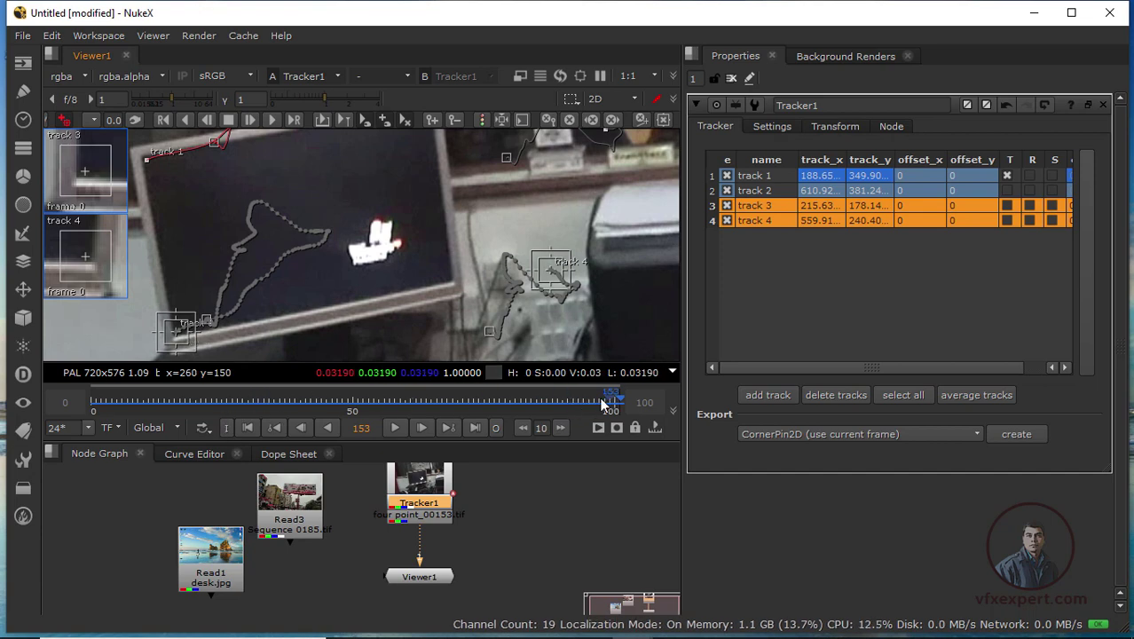
{"action": "left_click_drag", "start_coordinate": [606, 395], "coordinate": [190, 401]}
{"action": "scroll", "coordinate": [399, 298], "scroll_direction": "down", "scroll_amount": 2}
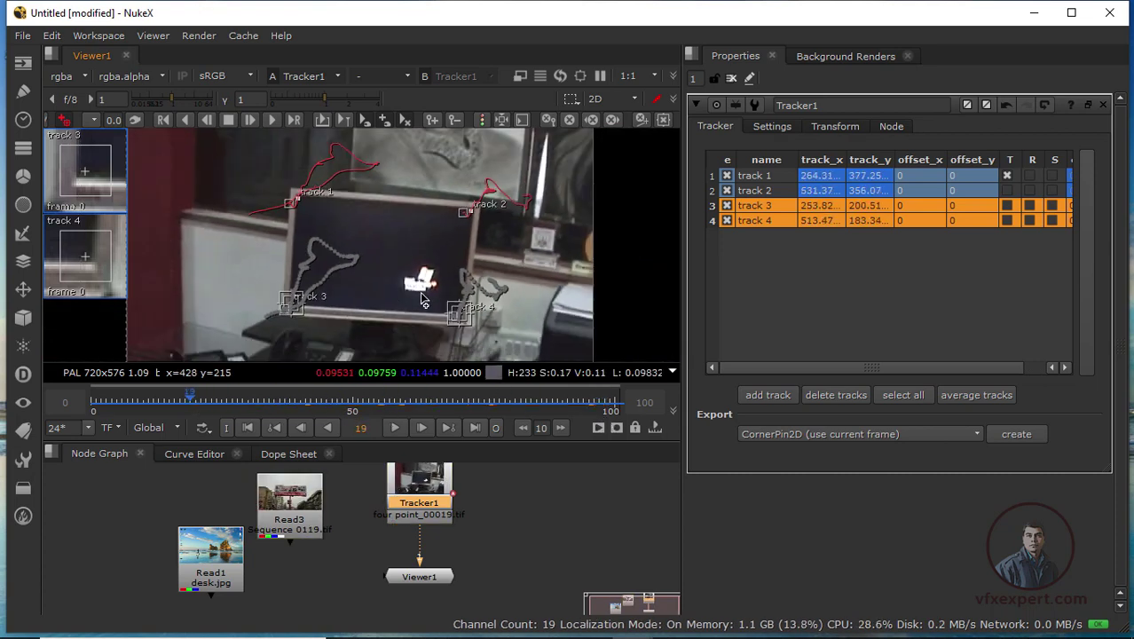
{"action": "left_click_drag", "start_coordinate": [438, 253], "coordinate": [443, 286]}
{"action": "scroll", "coordinate": [443, 286], "scroll_direction": "up", "scroll_amount": 1}
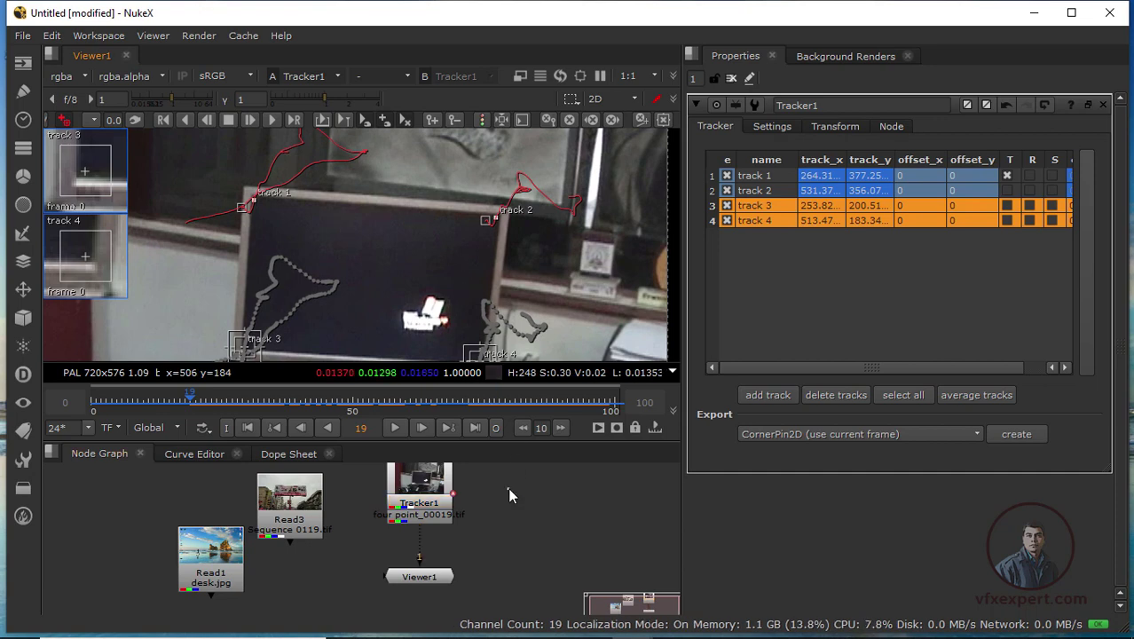
{"action": "scroll", "coordinate": [448, 299], "scroll_direction": "down", "scroll_amount": 2}
{"action": "left_click_drag", "start_coordinate": [468, 320], "coordinate": [458, 270]}
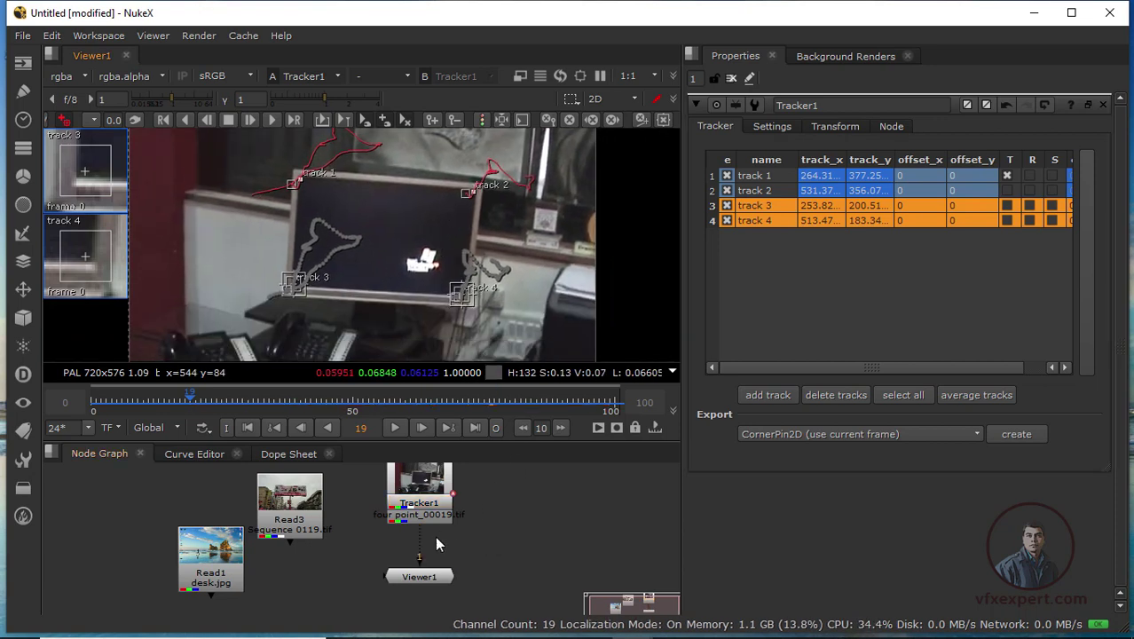
Step: Rearrange the node graph so Tracker1 sits beside the Read2 footage with Viewer1 below it
{"action": "left_click_drag", "start_coordinate": [433, 581], "coordinate": [432, 615]}
{"action": "left_click_drag", "start_coordinate": [449, 519], "coordinate": [551, 519]}
{"action": "left_click_drag", "start_coordinate": [433, 500], "coordinate": [578, 523]}
{"action": "left_click_drag", "start_coordinate": [505, 483], "coordinate": [411, 480]}
{"action": "left_click_drag", "start_coordinate": [565, 530], "coordinate": [546, 493]}
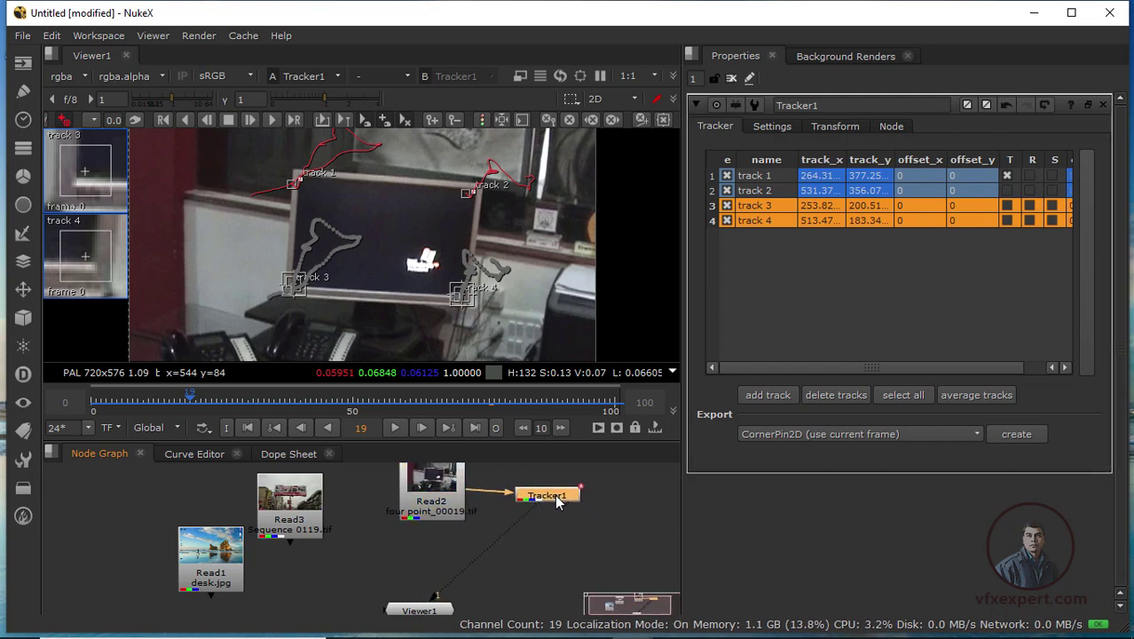
{"action": "left_click_drag", "start_coordinate": [426, 610], "coordinate": [529, 592]}
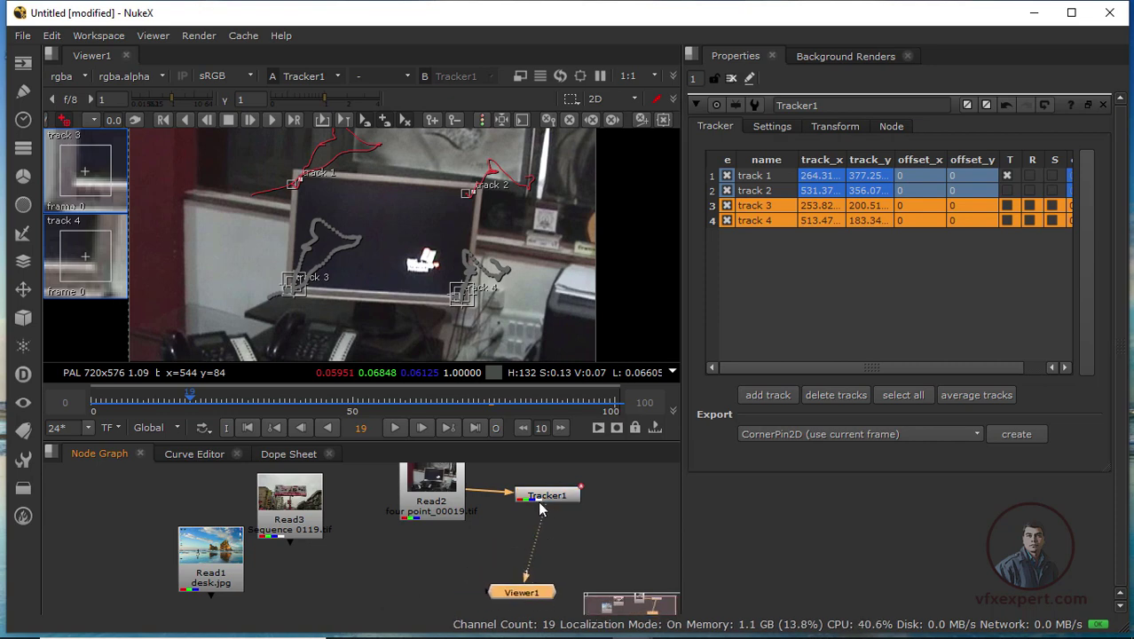
{"action": "left_click", "coordinate": [452, 510]}
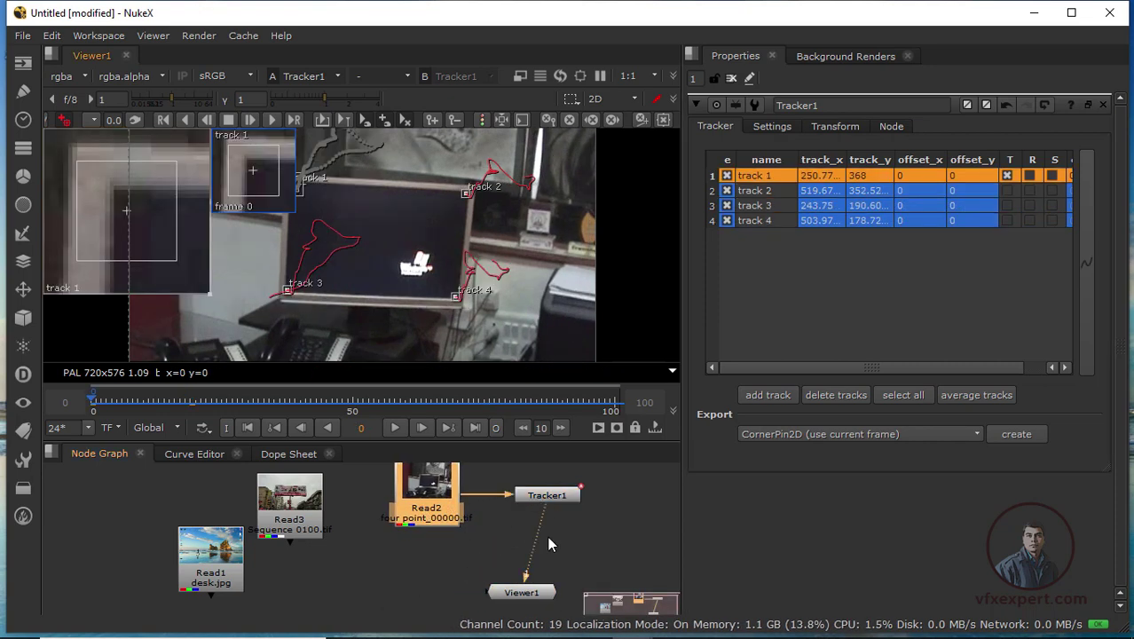
Step: At frame 0, select all four tracks and export them as a CornerPin2D (use current frame) node
{"action": "left_click", "coordinate": [758, 221], "text": "shift"}
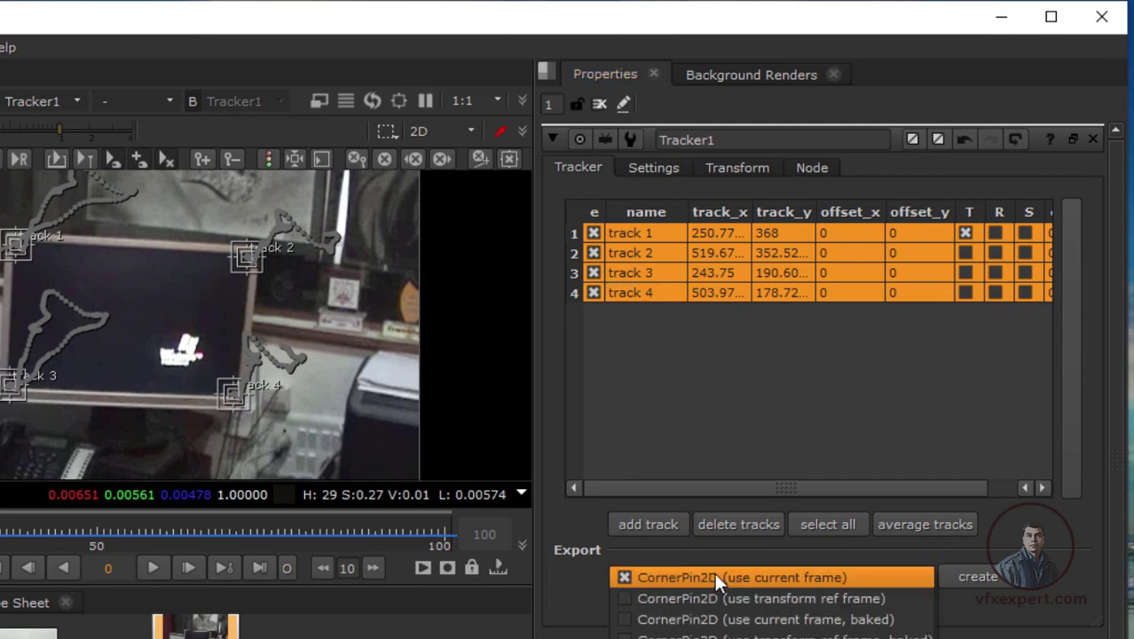
{"action": "left_click", "coordinate": [714, 577]}
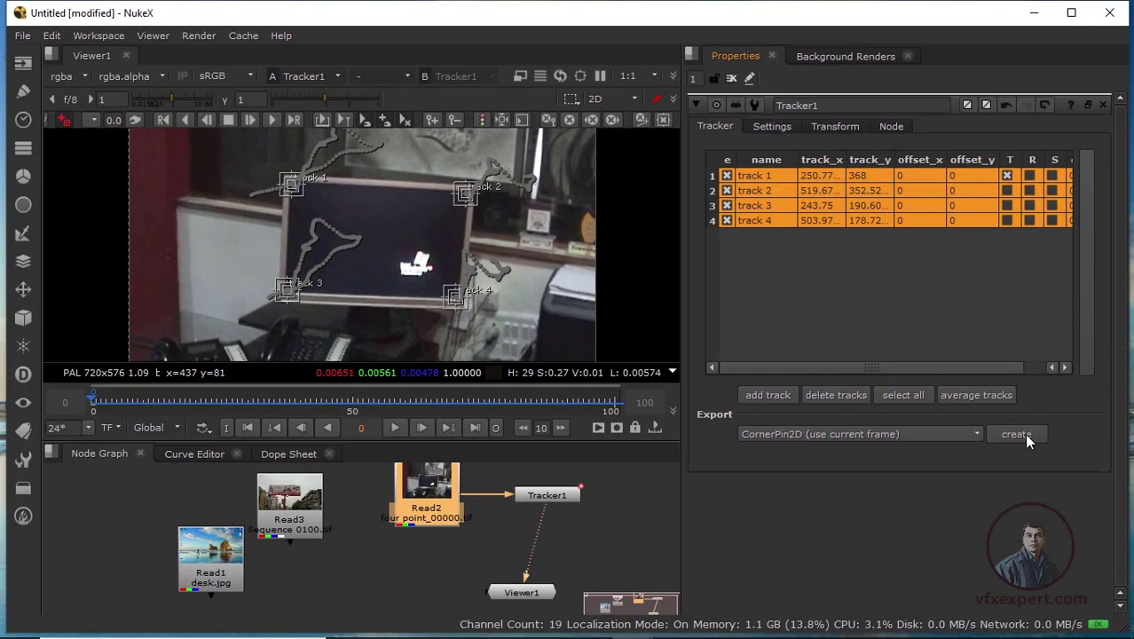
{"action": "left_click", "coordinate": [1017, 435]}
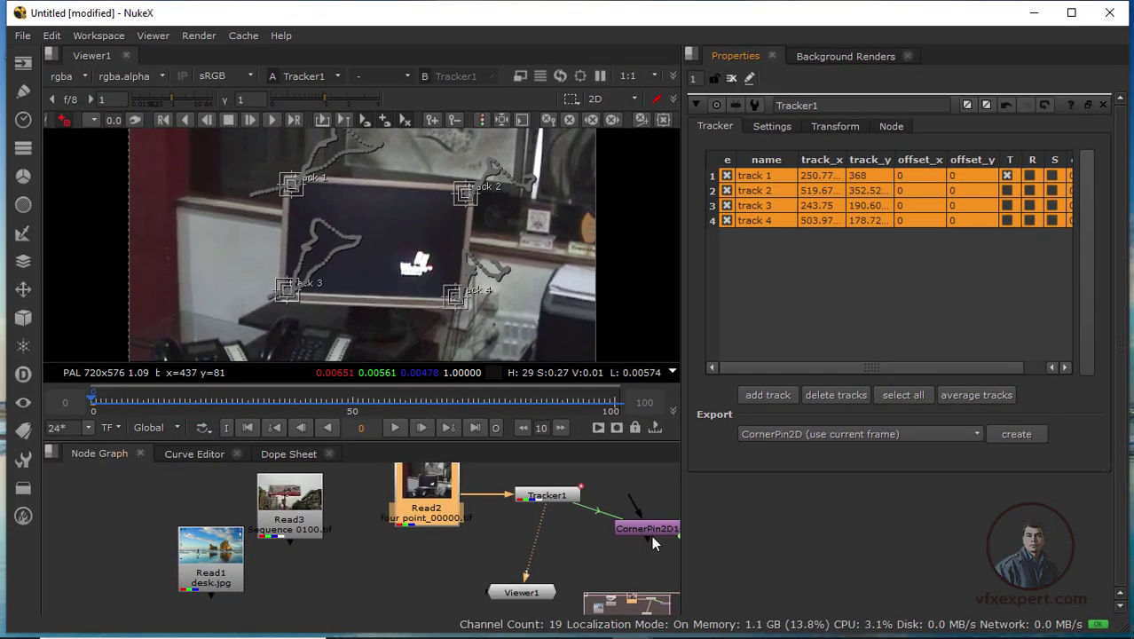
{"action": "left_click_drag", "start_coordinate": [648, 530], "coordinate": [641, 529]}
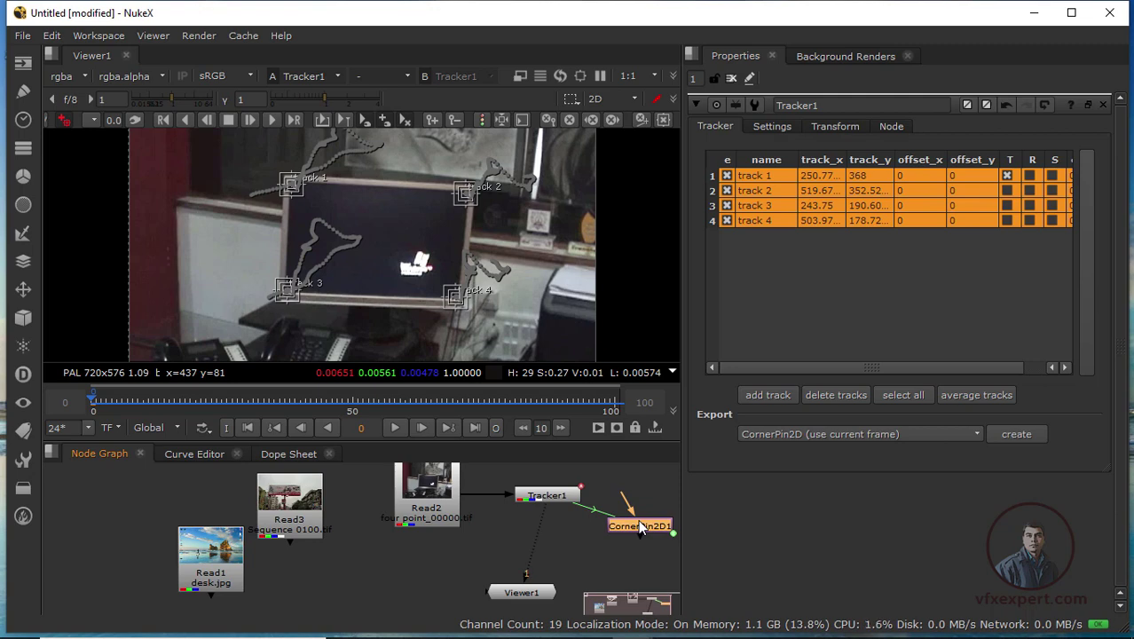
Step: Position Viewer1 below Tracker1 and move Read3 and Read1 aside to clear space beneath Read2
{"action": "left_click_drag", "start_coordinate": [524, 592], "coordinate": [550, 585]}
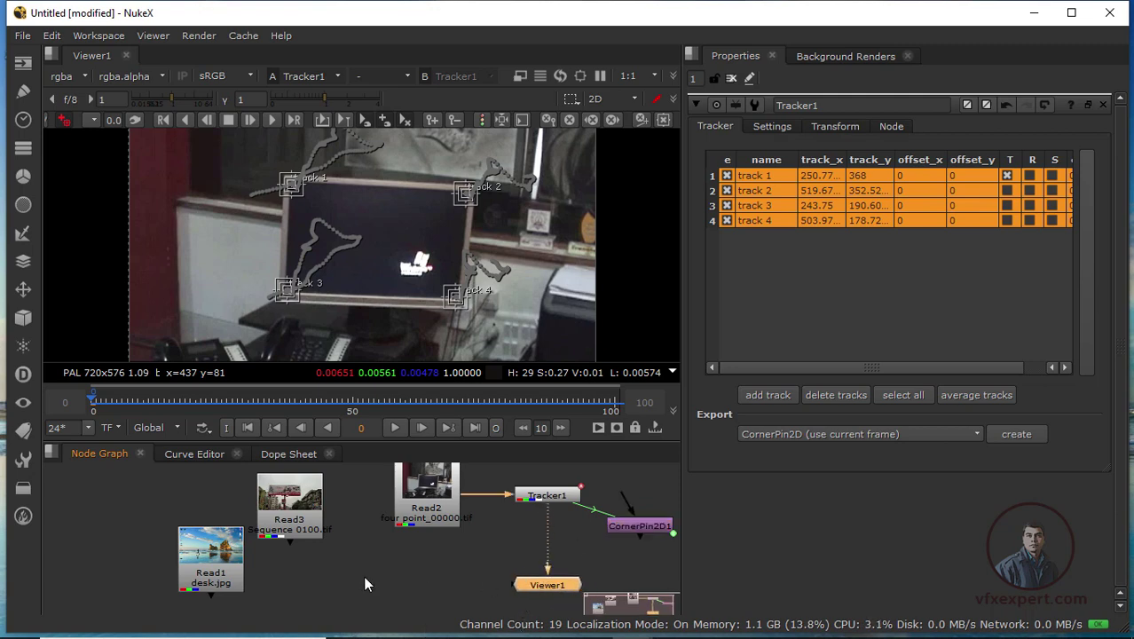
{"action": "left_click_drag", "start_coordinate": [208, 554], "coordinate": [181, 556]}
{"action": "left_click_drag", "start_coordinate": [286, 534], "coordinate": [117, 531]}
{"action": "left_click_drag", "start_coordinate": [197, 570], "coordinate": [242, 539]}
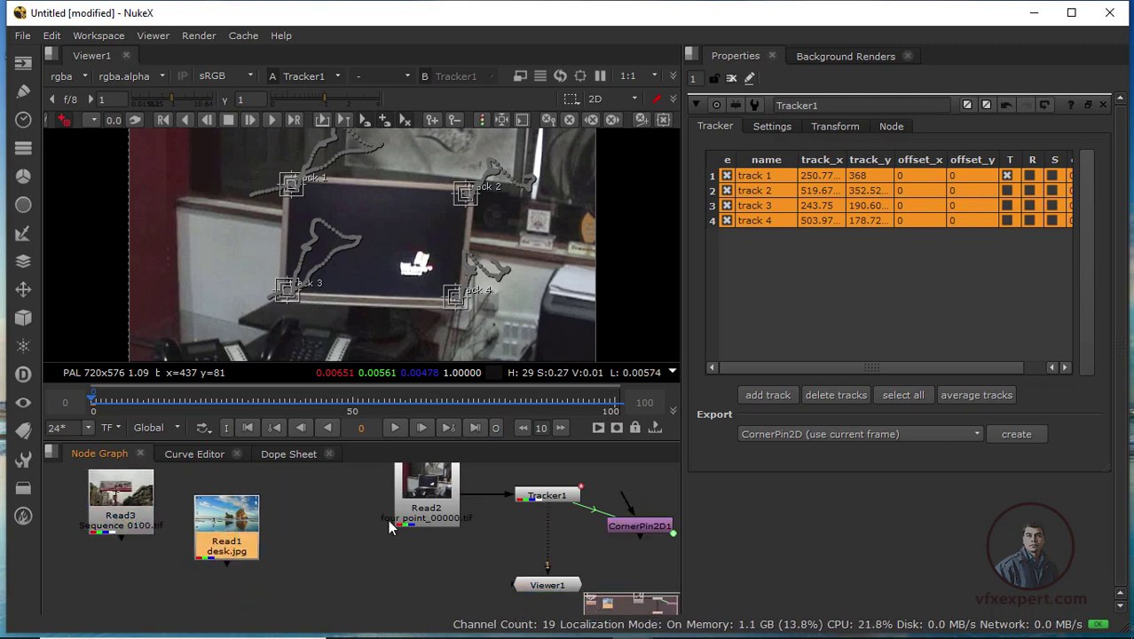
{"action": "left_click_drag", "start_coordinate": [392, 528], "coordinate": [386, 527]}
{"action": "left_click", "coordinate": [435, 559]}
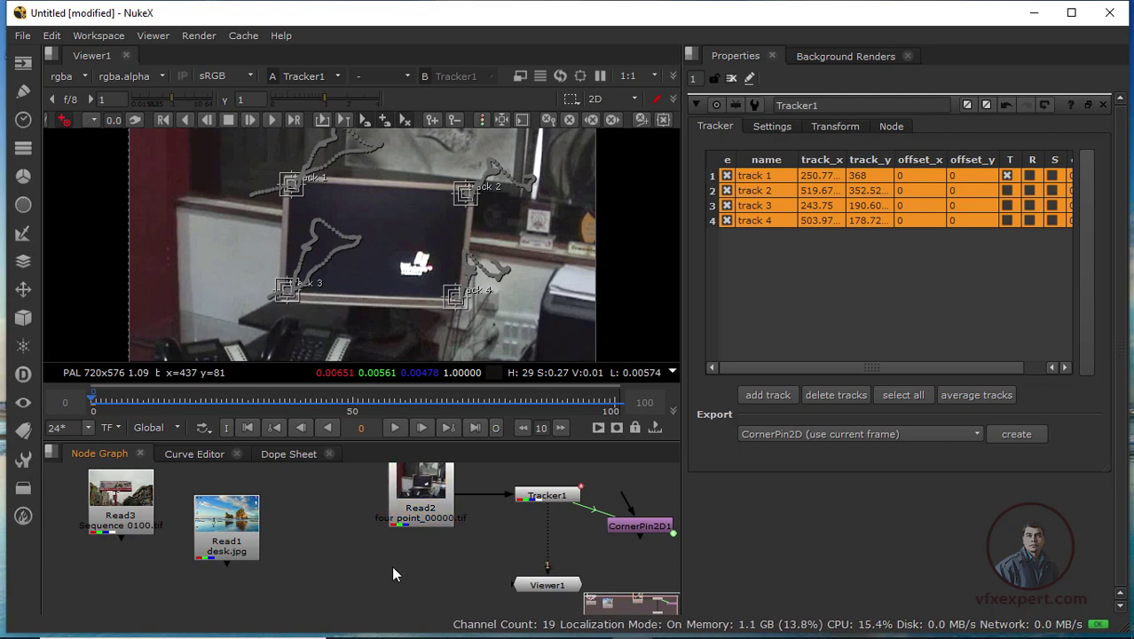
Step: Add a Merge node with Read2 as input B and the desk.jpg Read1 as input A, and view its output
{"action": "key", "text": "m"}
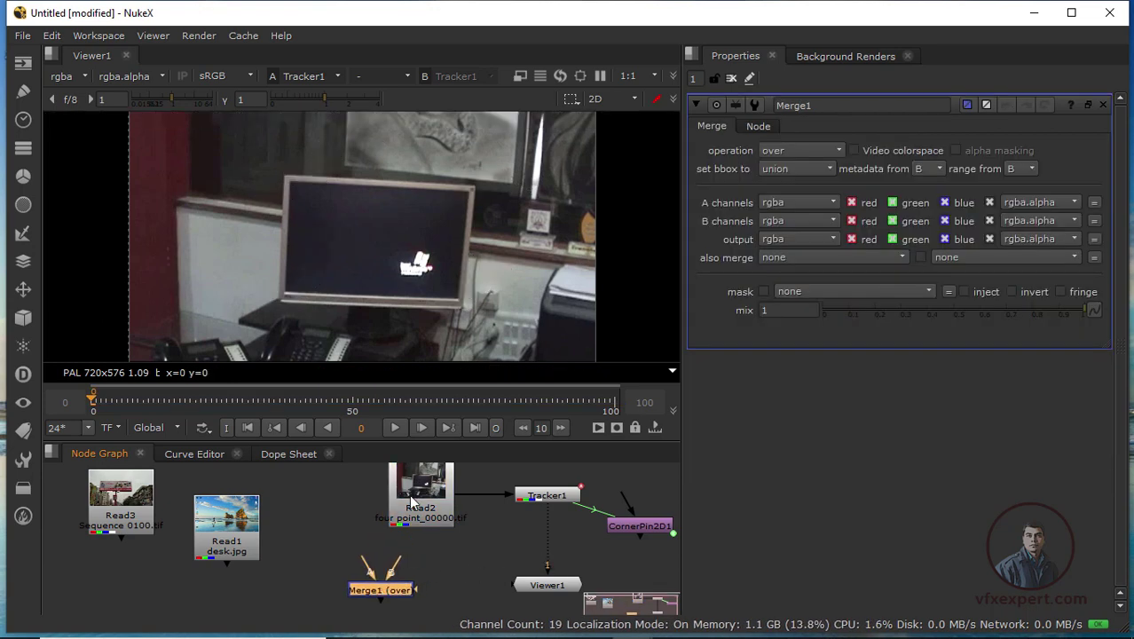
{"action": "left_click_drag", "start_coordinate": [399, 565], "coordinate": [417, 504]}
{"action": "left_click_drag", "start_coordinate": [382, 589], "coordinate": [406, 588]}
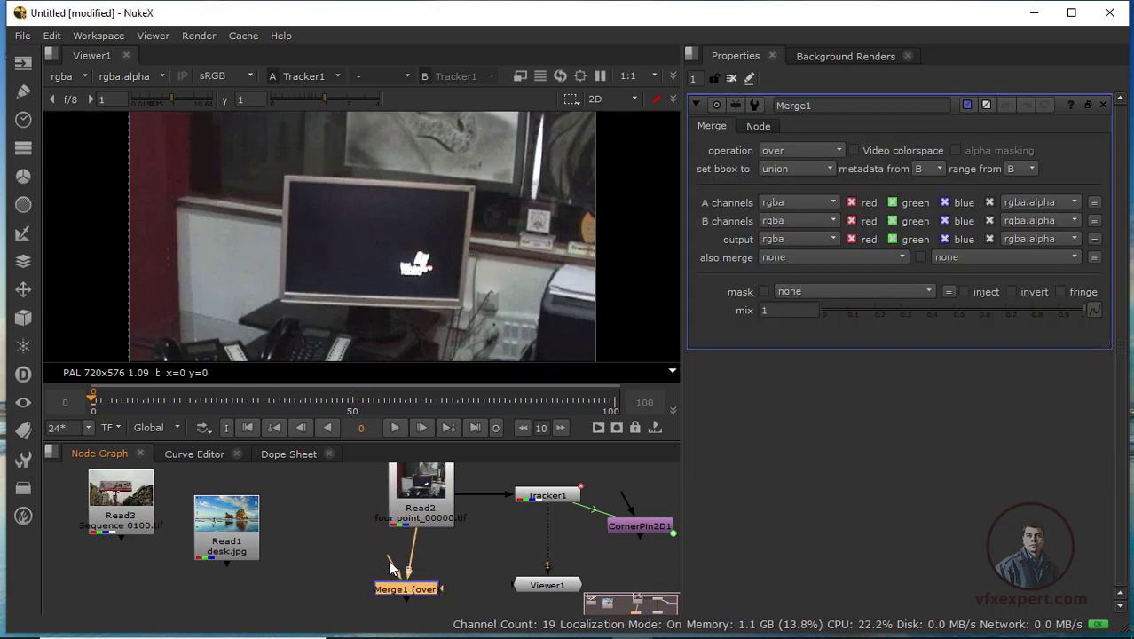
{"action": "left_click_drag", "start_coordinate": [264, 552], "coordinate": [241, 572]}
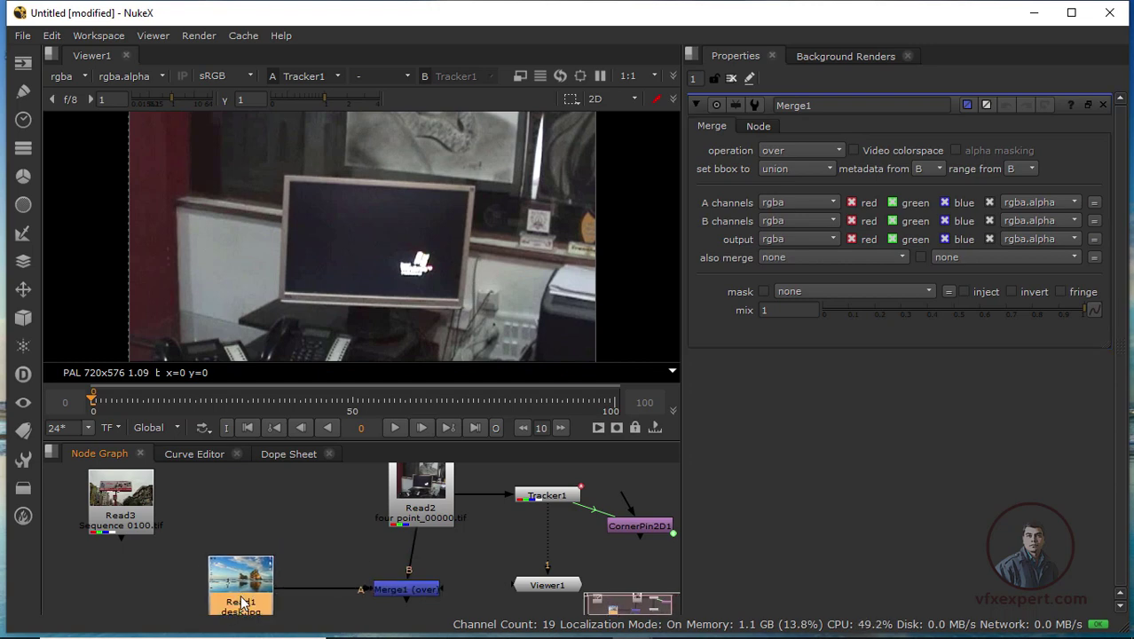
{"action": "left_click_drag", "start_coordinate": [435, 590], "coordinate": [448, 590]}
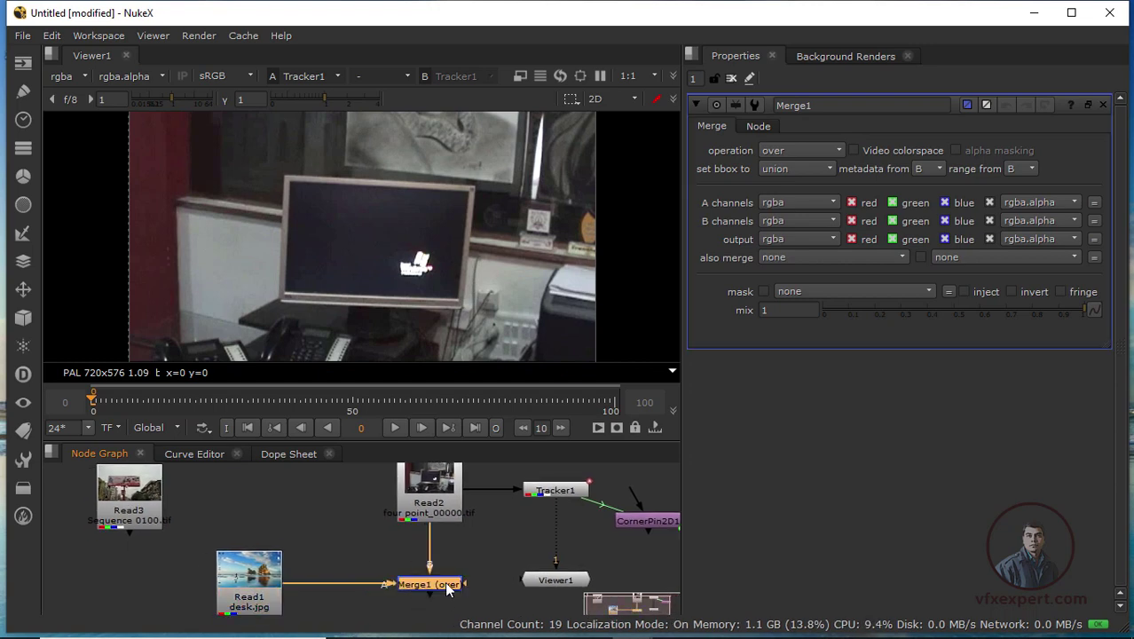
{"action": "key", "text": "1"}
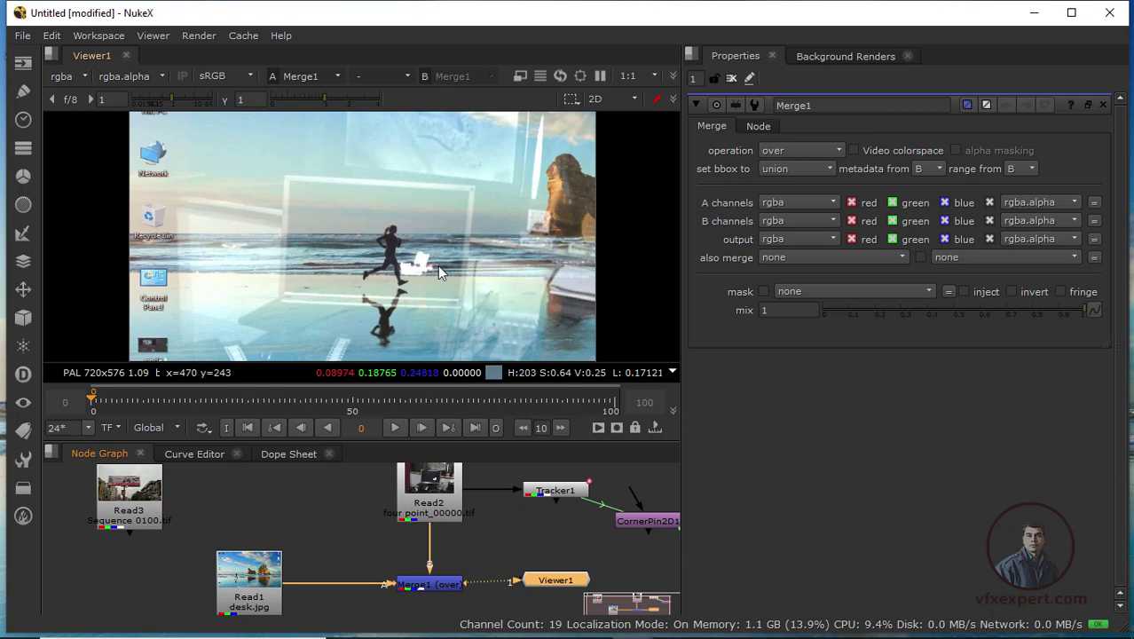
{"action": "scroll", "coordinate": [426, 284], "scroll_direction": "down", "scroll_amount": 2}
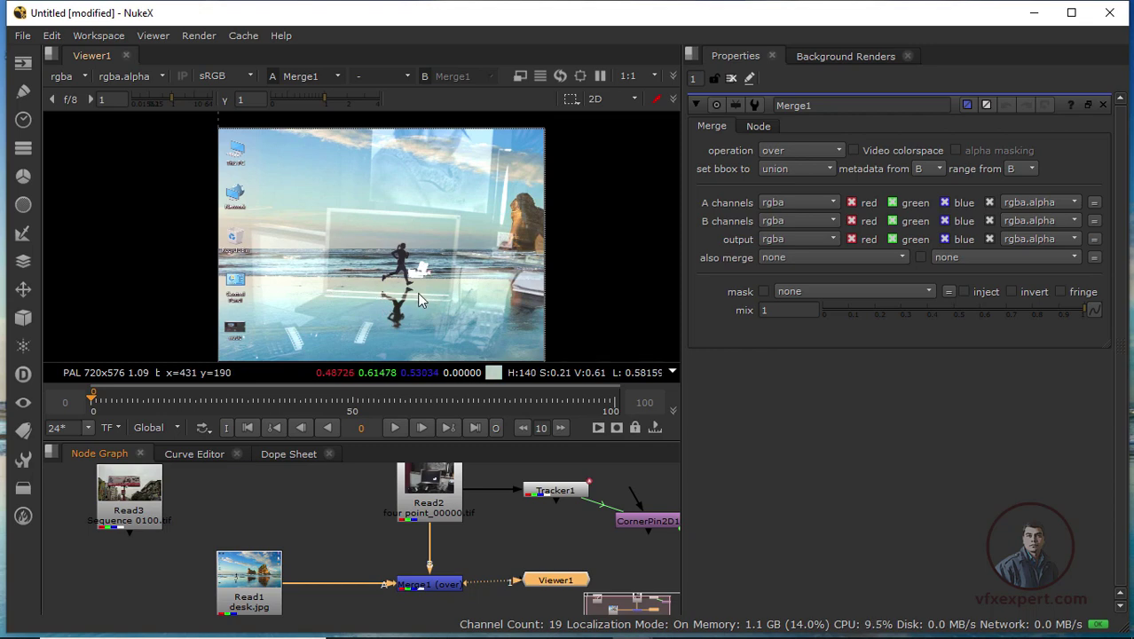
{"action": "scroll", "coordinate": [381, 266], "scroll_direction": "up", "scroll_amount": 1}
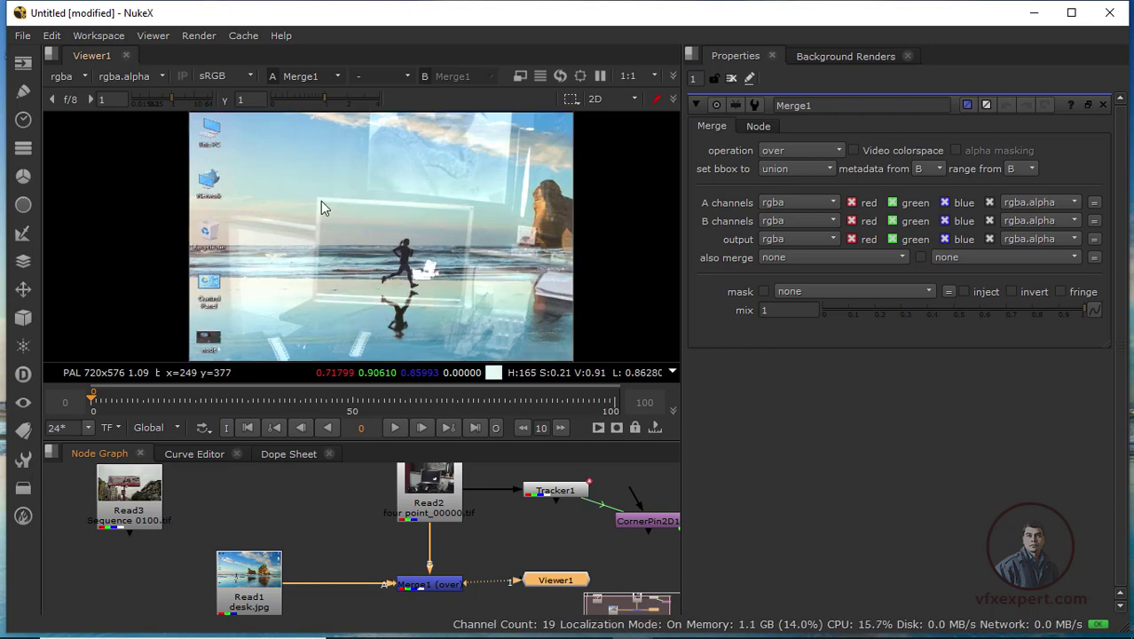
{"action": "scroll", "coordinate": [489, 289], "scroll_direction": "down", "scroll_amount": 1}
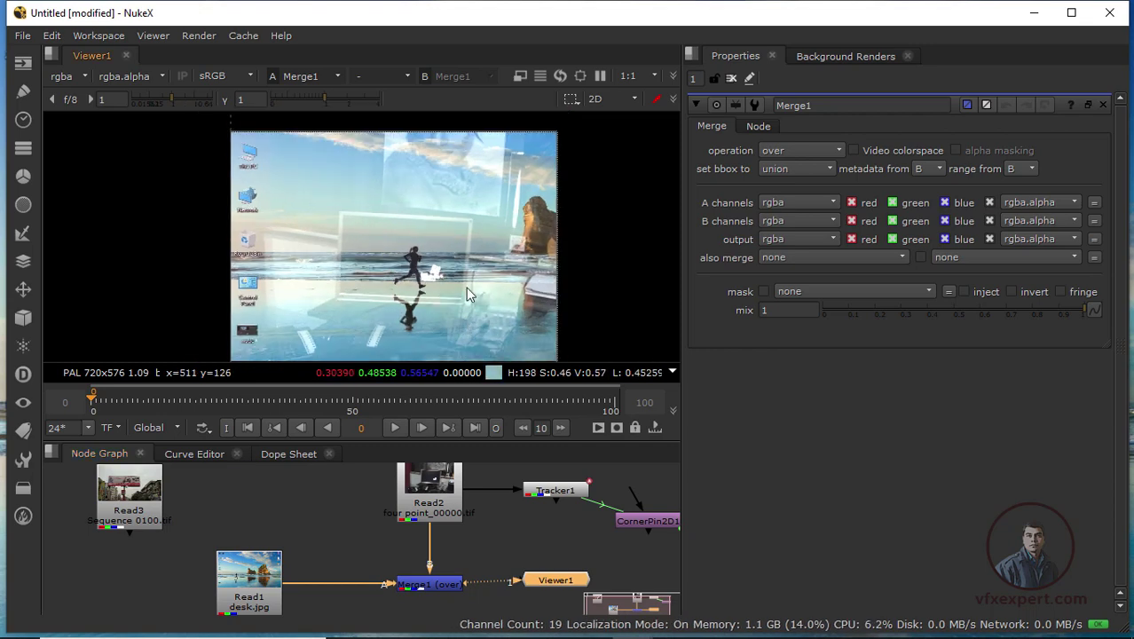
Step: Insert CornerPin2D1 between Read1 and input A of Merge1, scrub the result, and return to the first frame
{"action": "left_click_drag", "start_coordinate": [265, 590], "coordinate": [258, 590]}
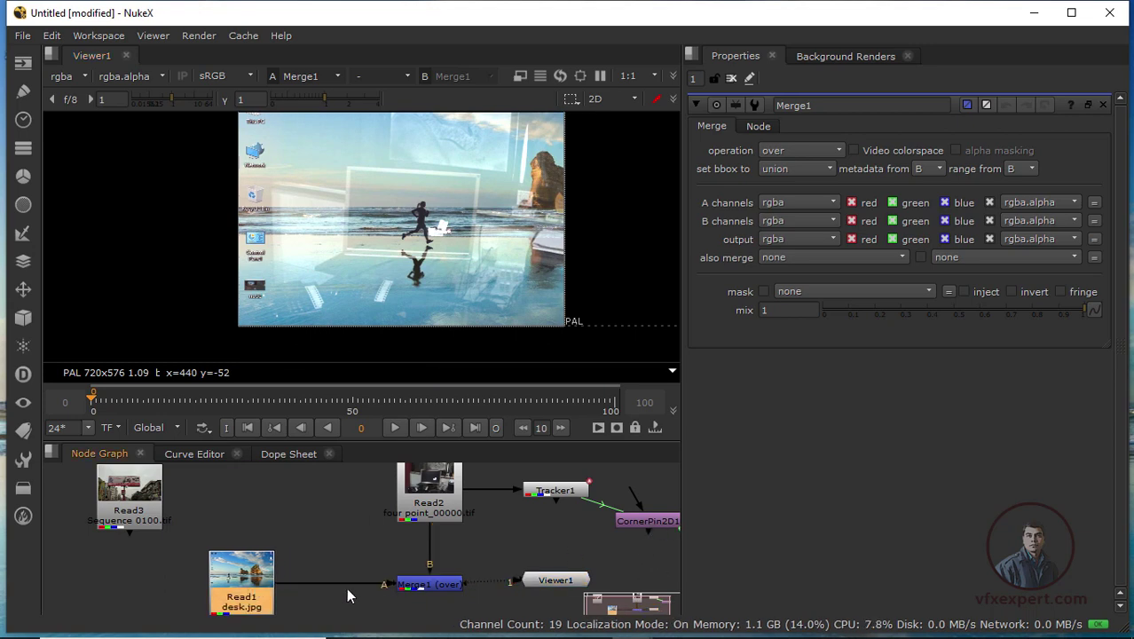
{"action": "left_click_drag", "start_coordinate": [653, 523], "coordinate": [336, 581]}
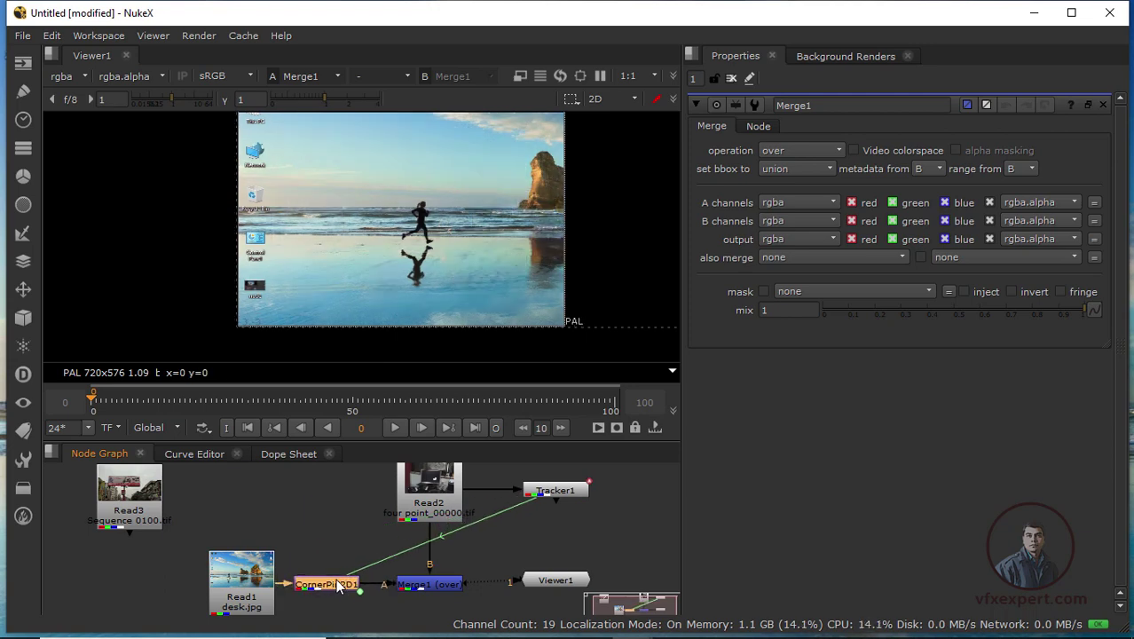
{"action": "scroll", "coordinate": [476, 288], "scroll_direction": "down", "scroll_amount": 3}
{"action": "scroll", "coordinate": [475, 288], "scroll_direction": "up", "scroll_amount": 2}
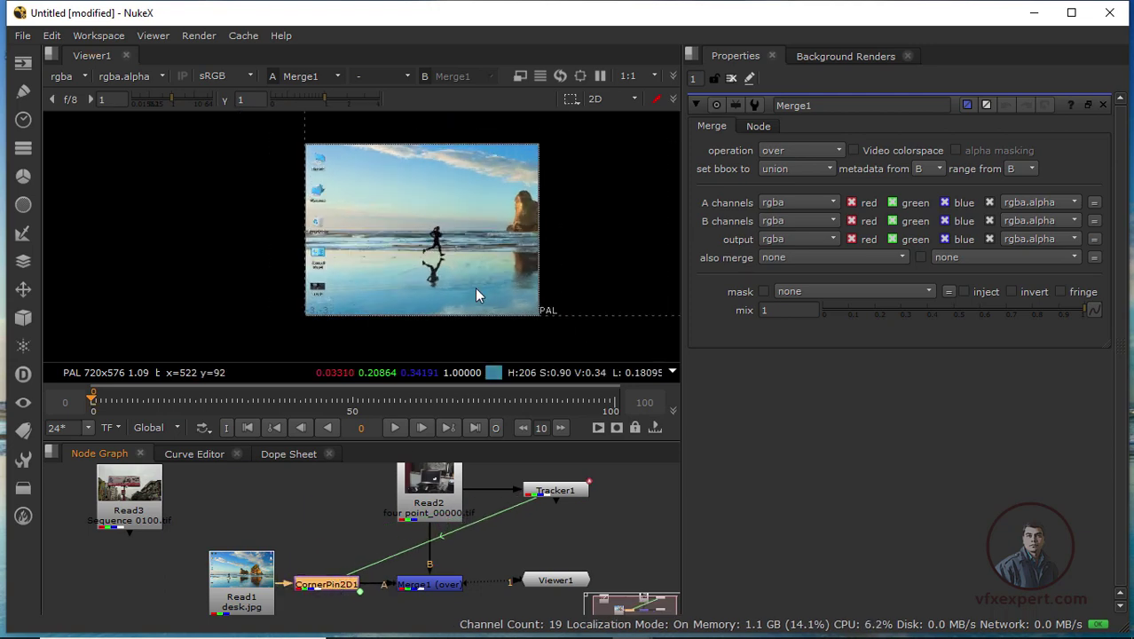
{"action": "left_click_drag", "start_coordinate": [480, 289], "coordinate": [424, 302]}
{"action": "left_click_drag", "start_coordinate": [225, 402], "coordinate": [334, 402]}
{"action": "left_click", "coordinate": [248, 427]}
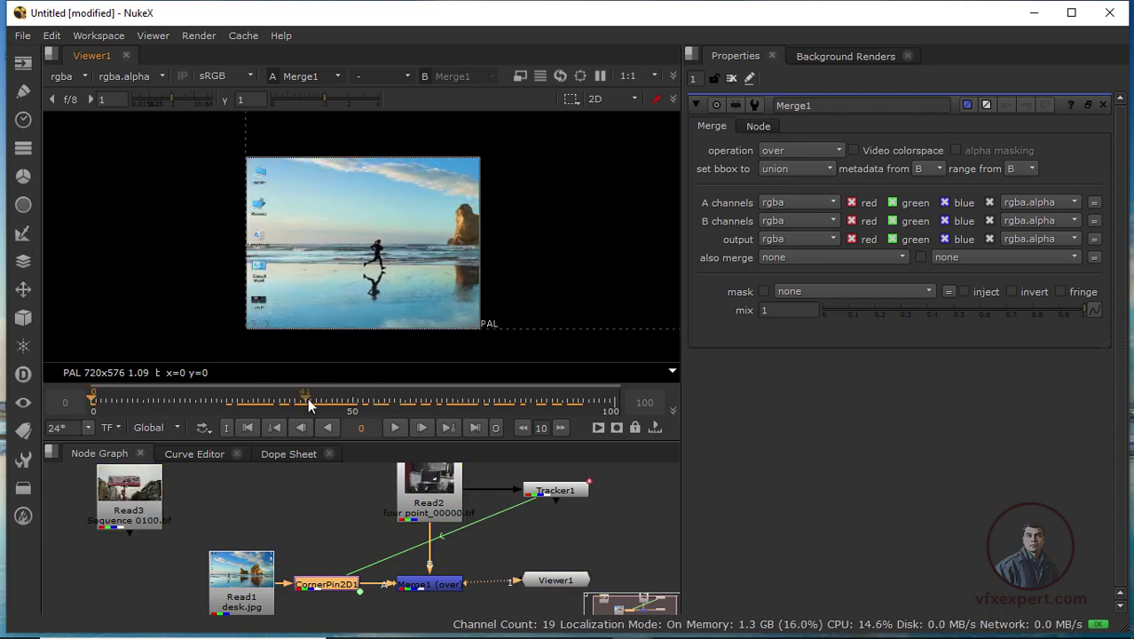
Step: Open the CornerPin2D1 properties and set its From points to the input image's corners
{"action": "left_click_drag", "start_coordinate": [349, 542], "coordinate": [340, 520]}
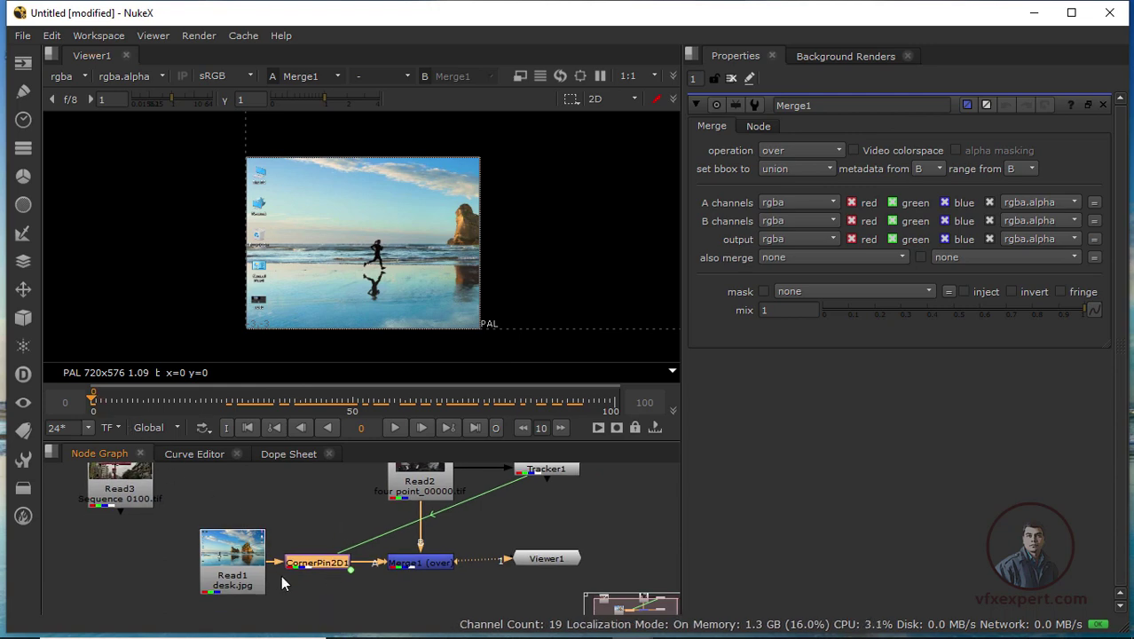
{"action": "double_click", "coordinate": [330, 562]}
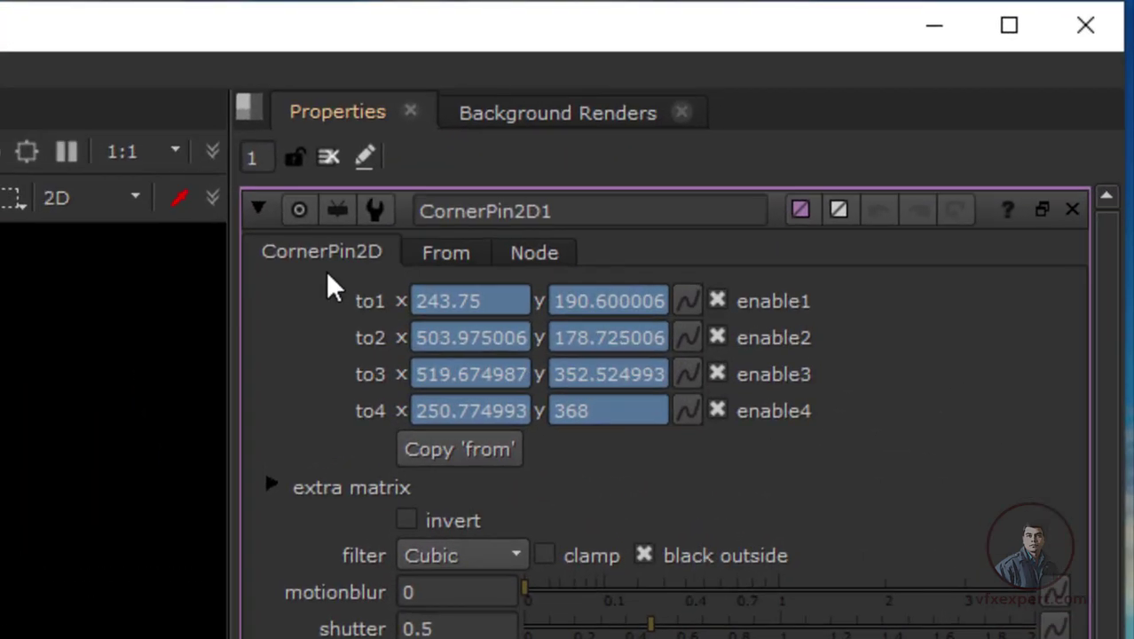
{"action": "left_click", "coordinate": [448, 256]}
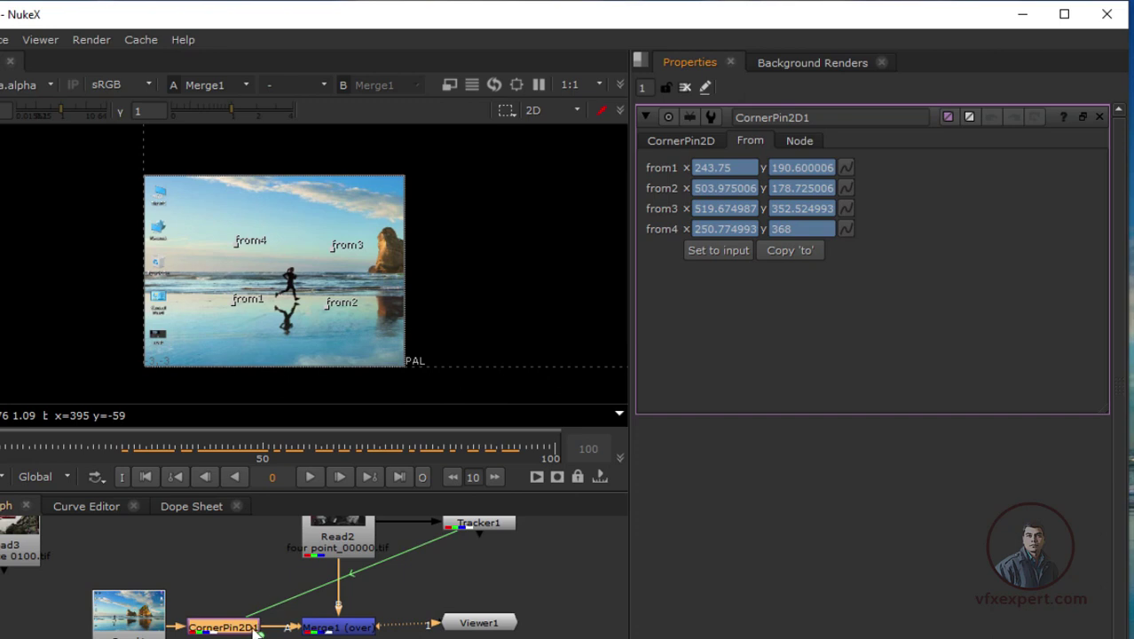
{"action": "left_click", "coordinate": [725, 250]}
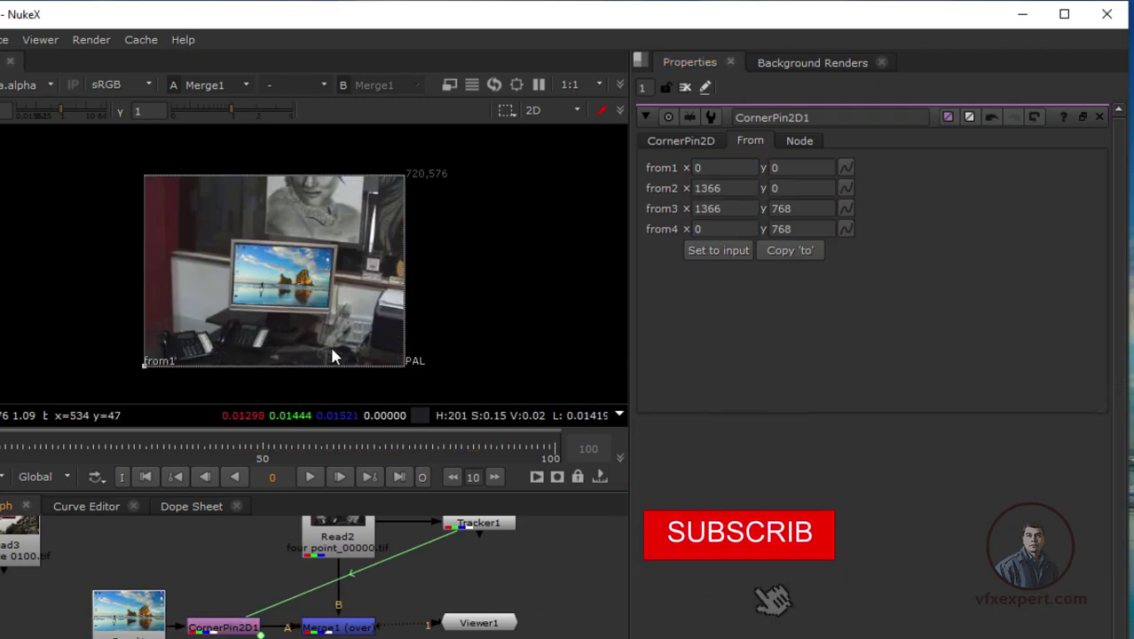
Step: Play the composite to check that the desktop image follows the monitor, then stop playback
{"action": "scroll", "coordinate": [301, 322], "scroll_direction": "up", "scroll_amount": 3}
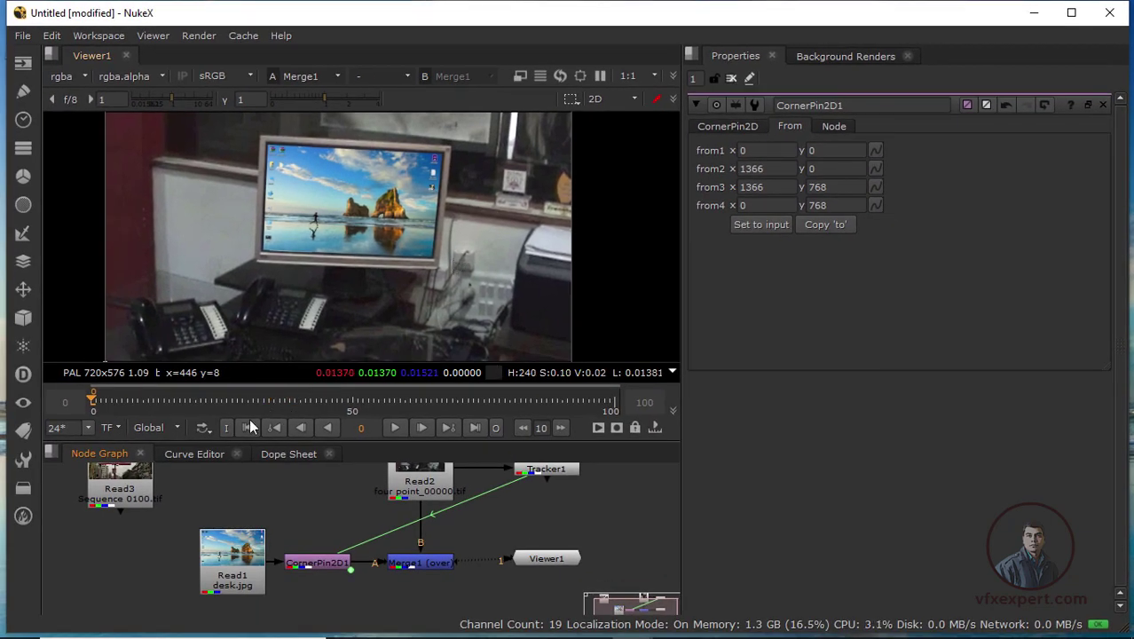
{"action": "left_click", "coordinate": [395, 427]}
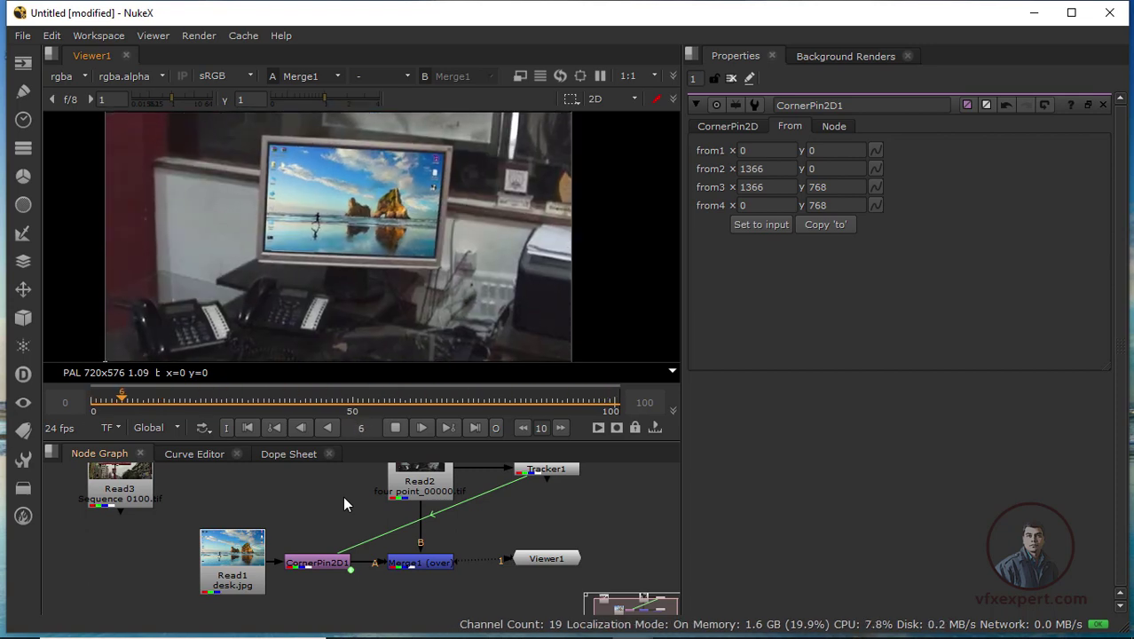
{"action": "left_click", "coordinate": [395, 427]}
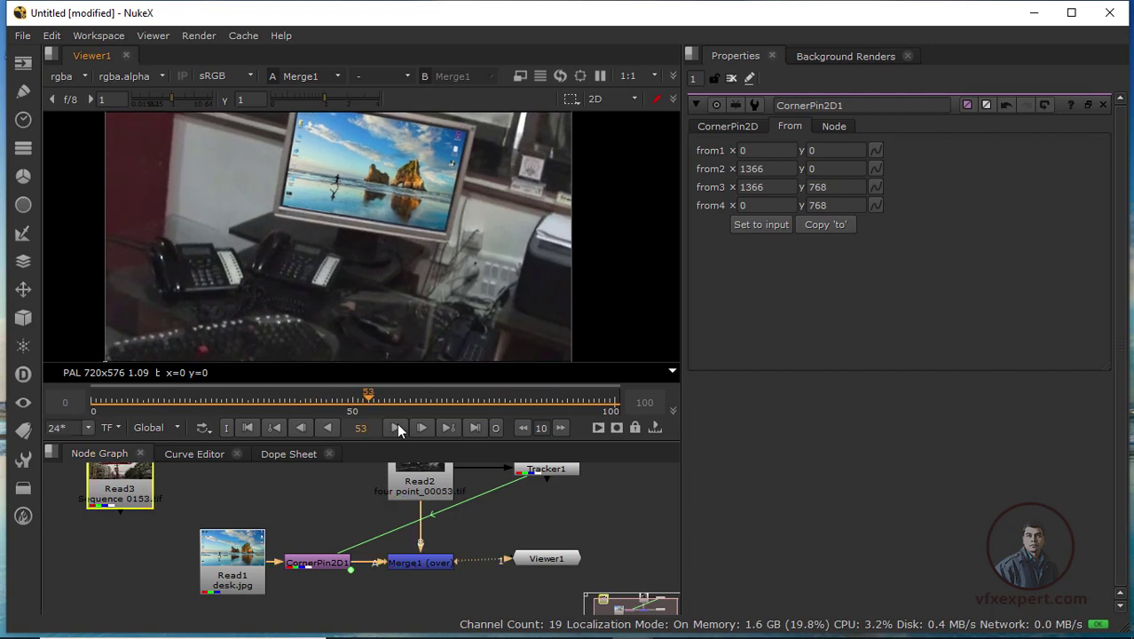
Step: Examine how the desktop image's edges and corners fit inside the monitor frame at frame 53
{"action": "scroll", "coordinate": [414, 190], "scroll_direction": "up", "scroll_amount": 1}
{"action": "left_click_drag", "start_coordinate": [445, 252], "coordinate": [447, 351]}
{"action": "scroll", "coordinate": [280, 313], "scroll_direction": "up", "scroll_amount": 2}
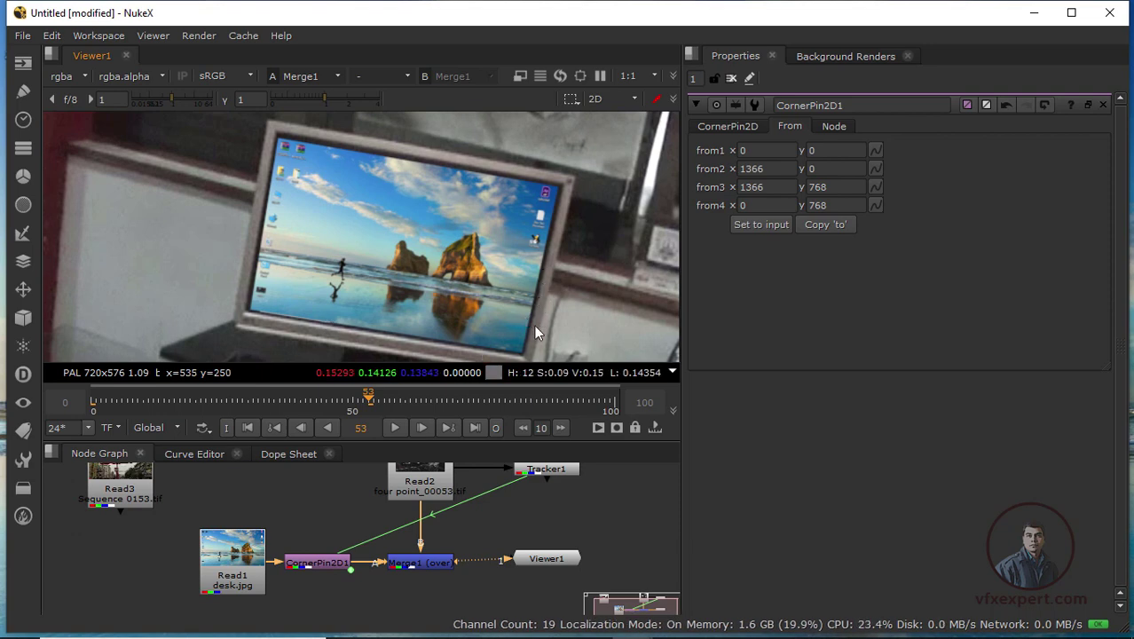
{"action": "left_click_drag", "start_coordinate": [342, 218], "coordinate": [346, 271]}
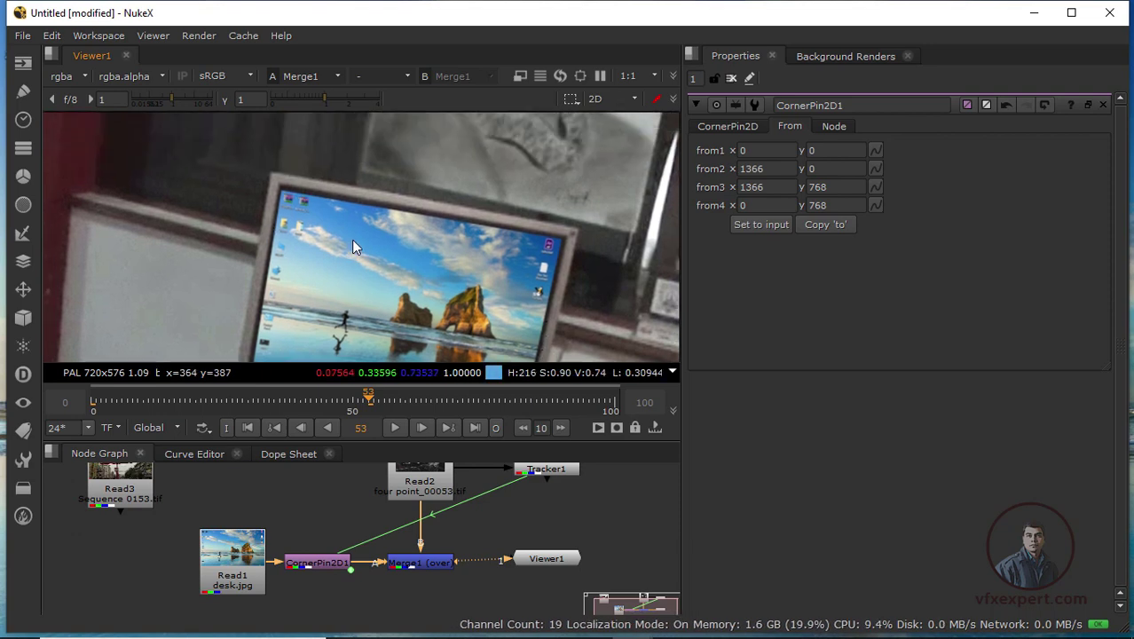
{"action": "scroll", "coordinate": [351, 238], "scroll_direction": "up", "scroll_amount": 1}
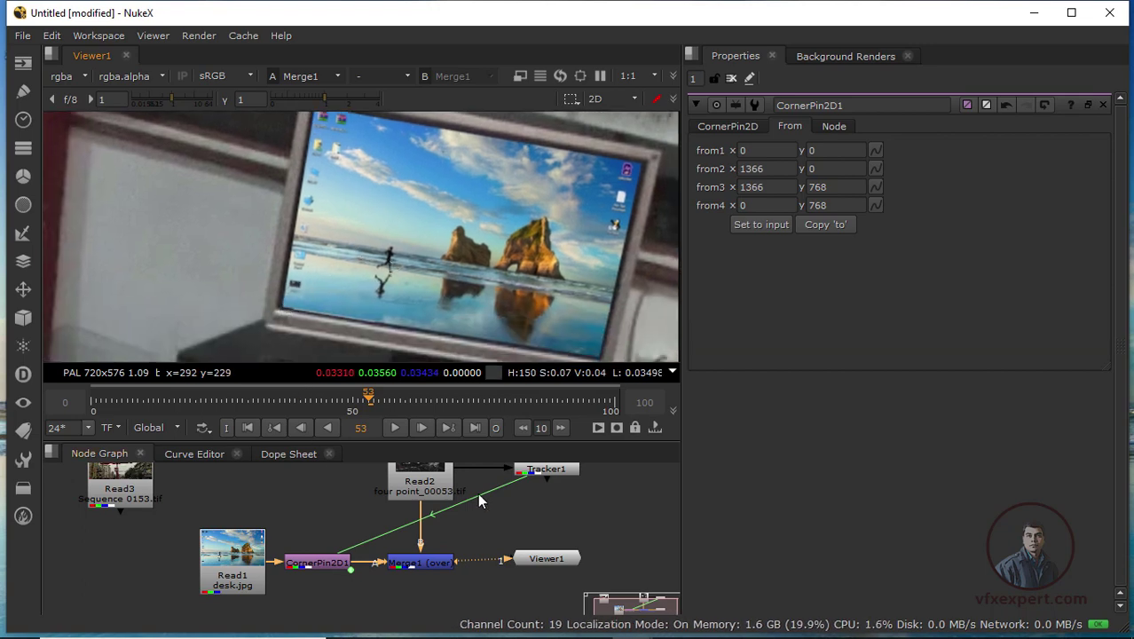
Step: Rearrange the node graph so Tracker1 sits beside Read2 and Read1 sits above and to the left of CornerPin2D1
{"action": "left_click_drag", "start_coordinate": [479, 495], "coordinate": [485, 553]}
{"action": "left_click_drag", "start_coordinate": [552, 529], "coordinate": [354, 505]}
{"action": "left_click_drag", "start_coordinate": [415, 525], "coordinate": [471, 494]}
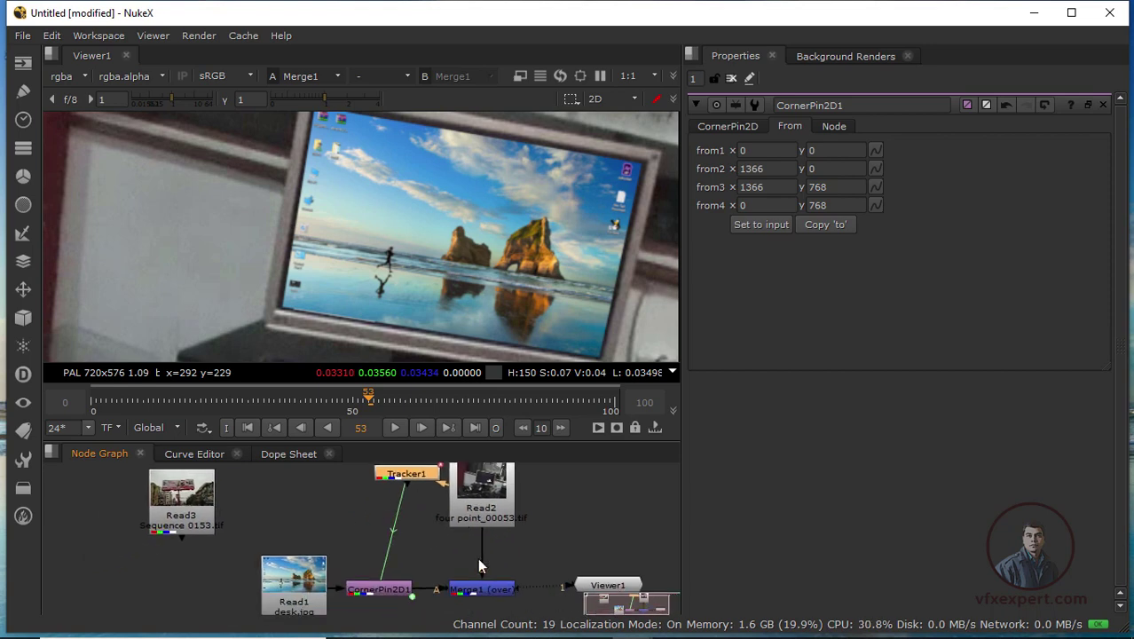
{"action": "left_click_drag", "start_coordinate": [478, 557], "coordinate": [474, 550]}
{"action": "left_click_drag", "start_coordinate": [294, 569], "coordinate": [306, 499]}
{"action": "scroll", "coordinate": [400, 534], "scroll_direction": "up", "scroll_amount": 1}
{"action": "scroll", "coordinate": [402, 559], "scroll_direction": "down", "scroll_amount": 3}
{"action": "mouse_move", "coordinate": [395, 538]}
{"action": "left_mouse_down"}
{"action": "mouse_move", "coordinate": [375, 550]}
{"action": "mouse_move", "coordinate": [398, 560]}
{"action": "left_mouse_up"}
{"action": "left_click", "coordinate": [424, 533]}
{"action": "left_click", "coordinate": [293, 564]}
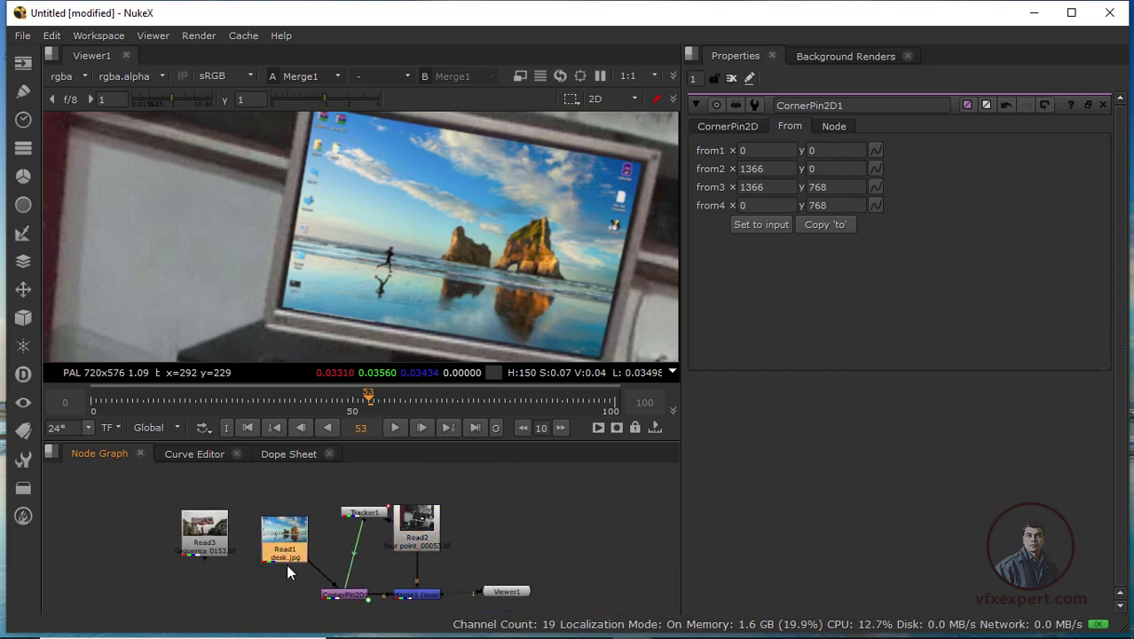
Step: Move Read1 and Read3 farther away from CornerPin2D1 to make room, and go to frame 42
{"action": "left_click", "coordinate": [342, 595]}
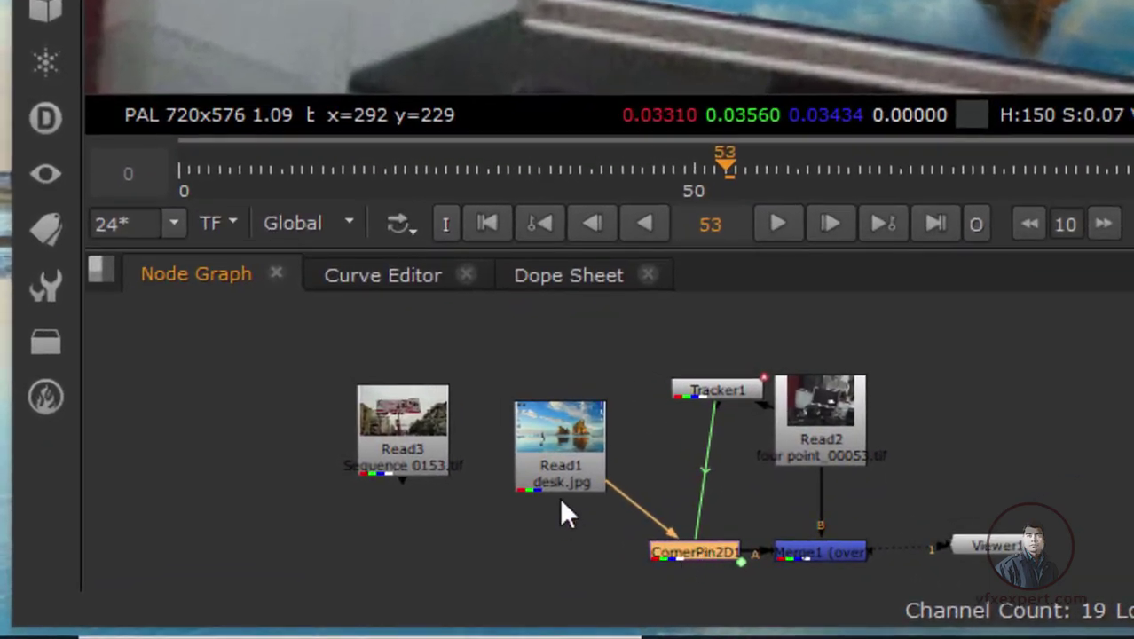
{"action": "left_click_drag", "start_coordinate": [561, 479], "coordinate": [523, 487]}
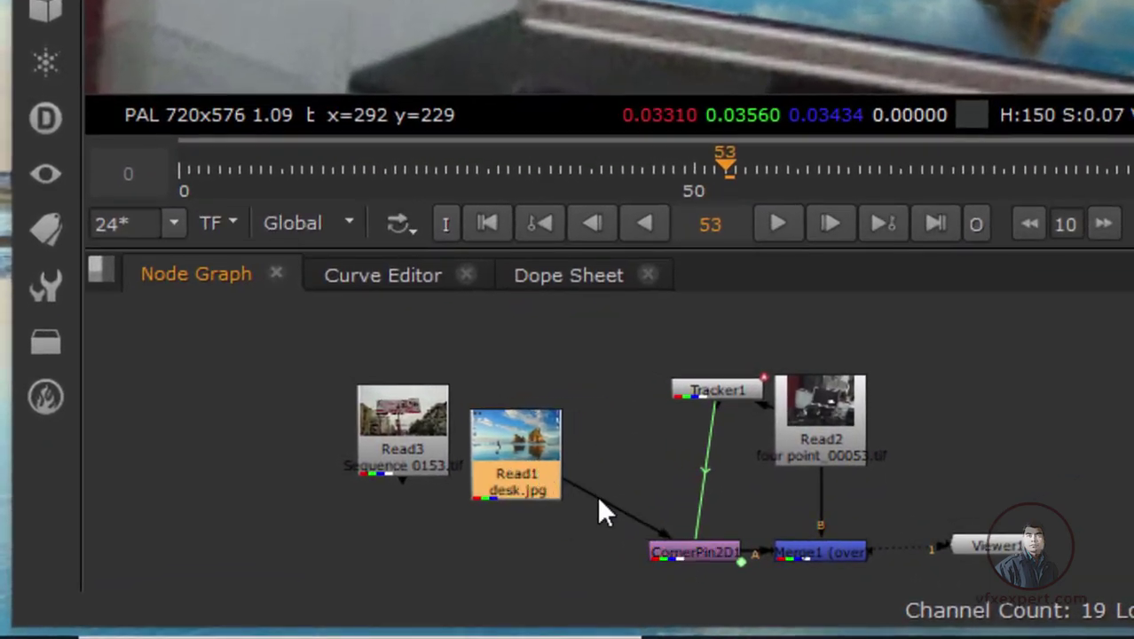
{"action": "left_click_drag", "start_coordinate": [678, 533], "coordinate": [618, 498]}
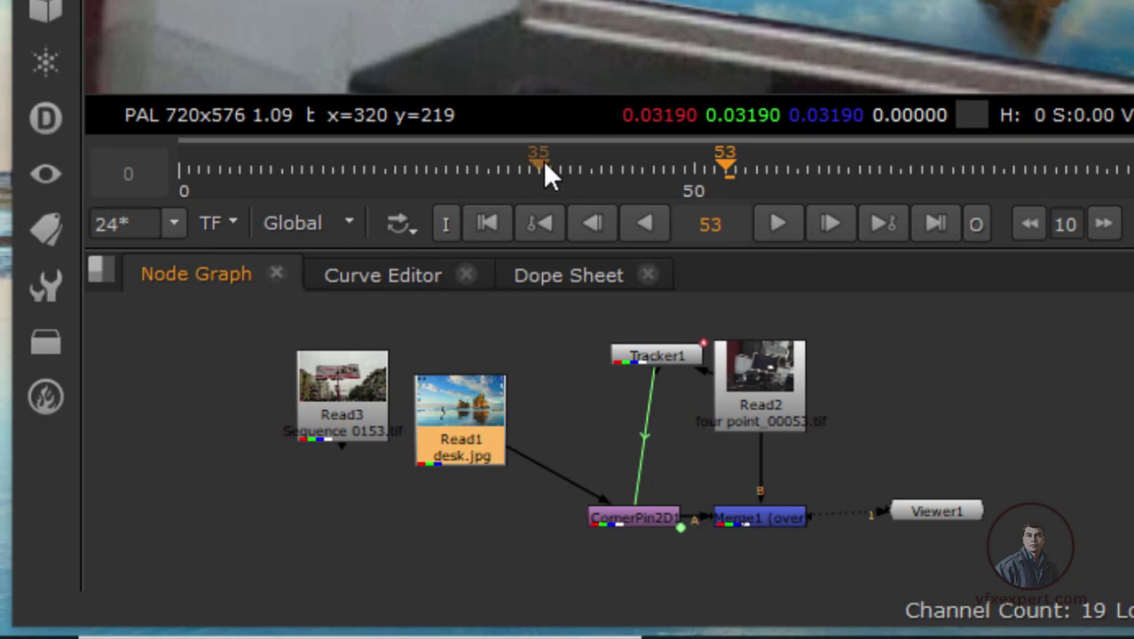
{"action": "left_click_drag", "start_coordinate": [543, 164], "coordinate": [609, 177]}
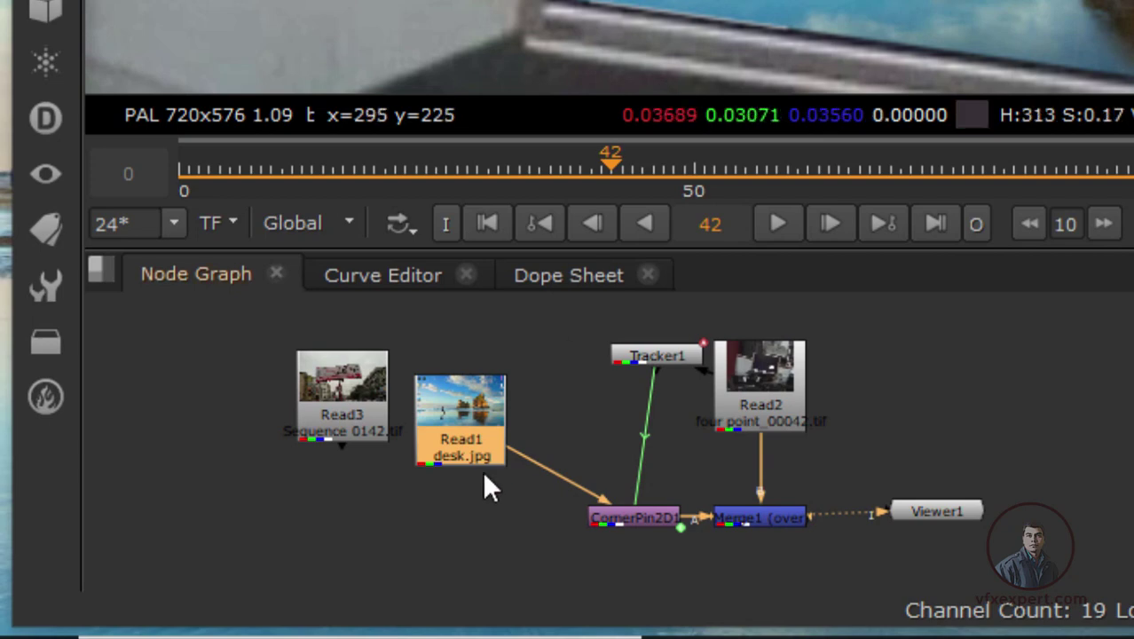
{"action": "left_click_drag", "start_coordinate": [345, 408], "coordinate": [287, 409]}
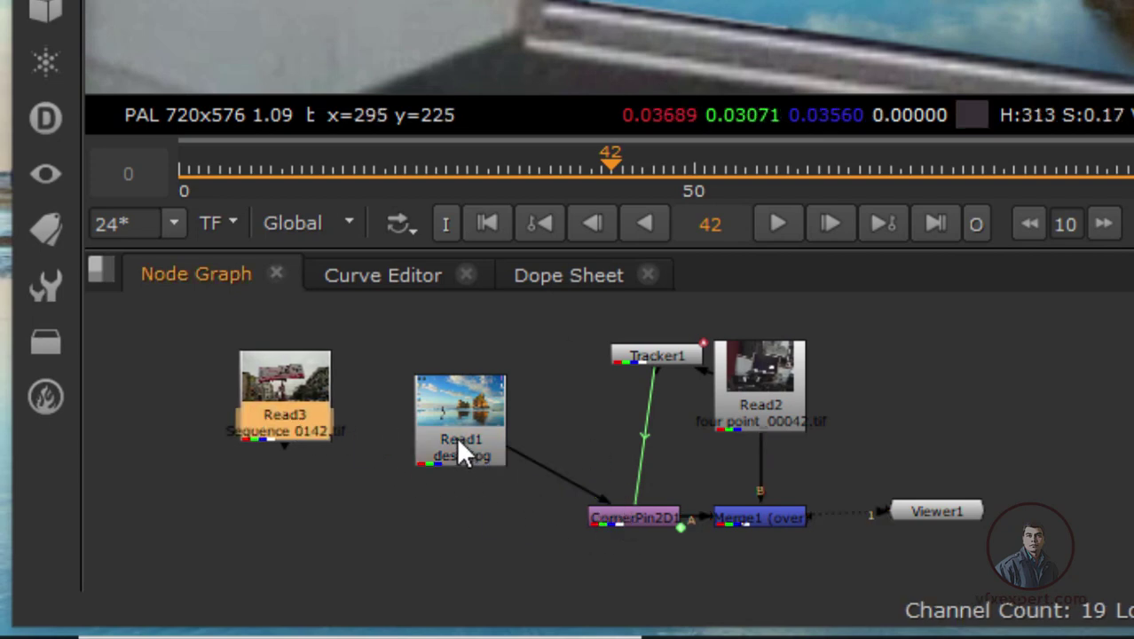
{"action": "left_click_drag", "start_coordinate": [458, 443], "coordinate": [438, 457]}
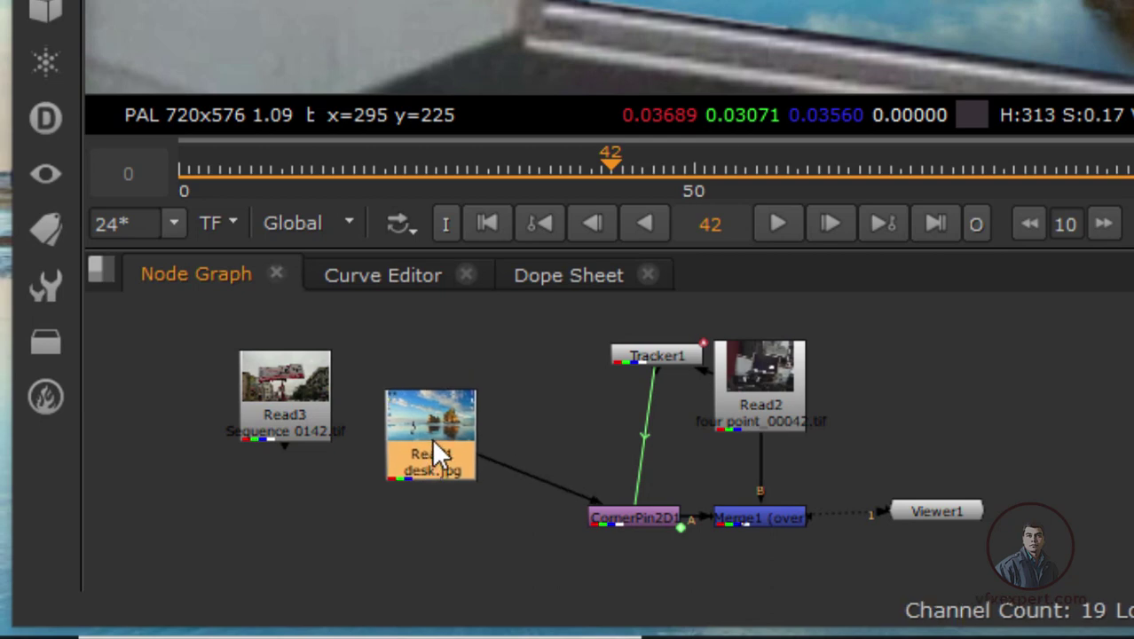
Step: Insert a second CornerPin node between Read1 and CornerPin2D1
{"action": "key", "text": "Tab"}
{"action": "type", "text": "cor"}
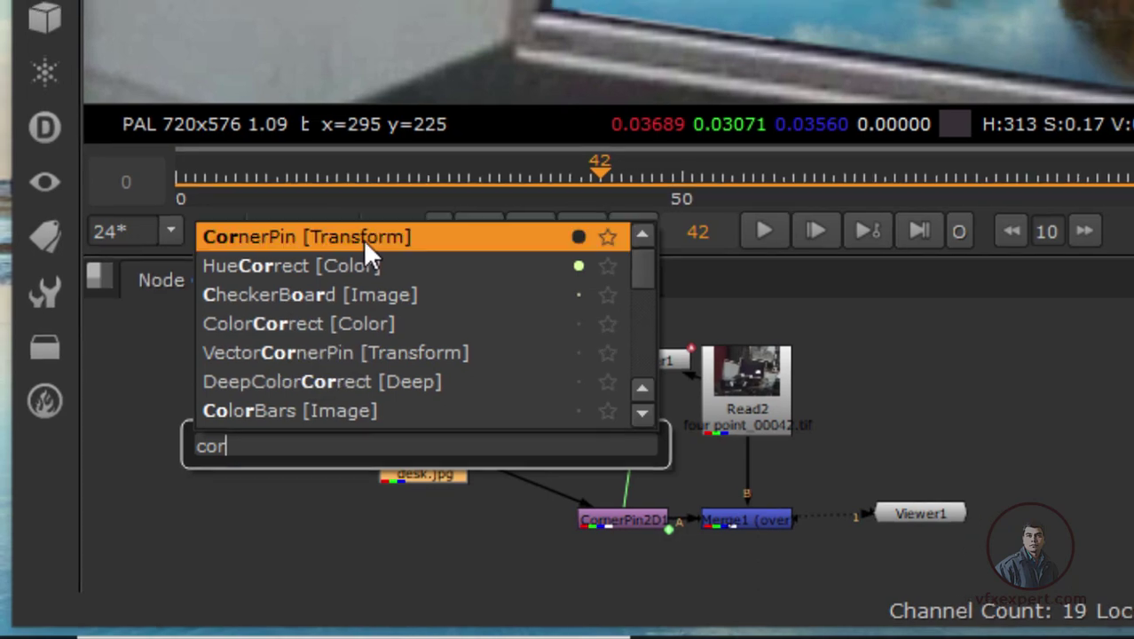
{"action": "left_click", "coordinate": [363, 236]}
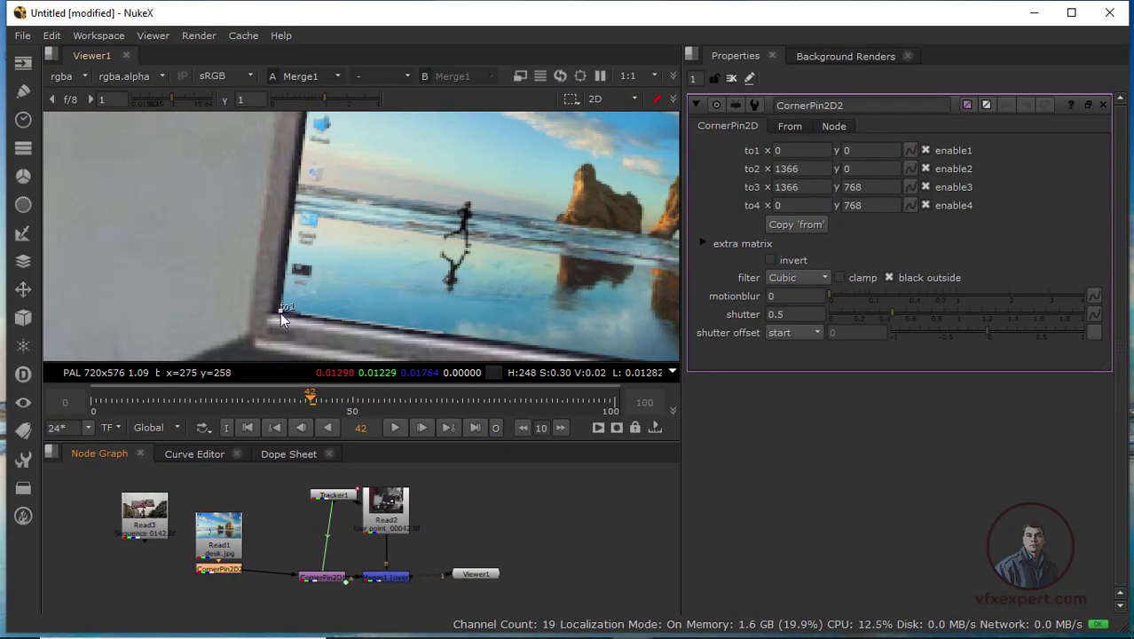
Step: Extend CornerPin2D2's left corners to the monitor frame, placing to1 at -14, -11 and to4 at -12, 784
{"action": "left_click_drag", "start_coordinate": [281, 317], "coordinate": [273, 316]}
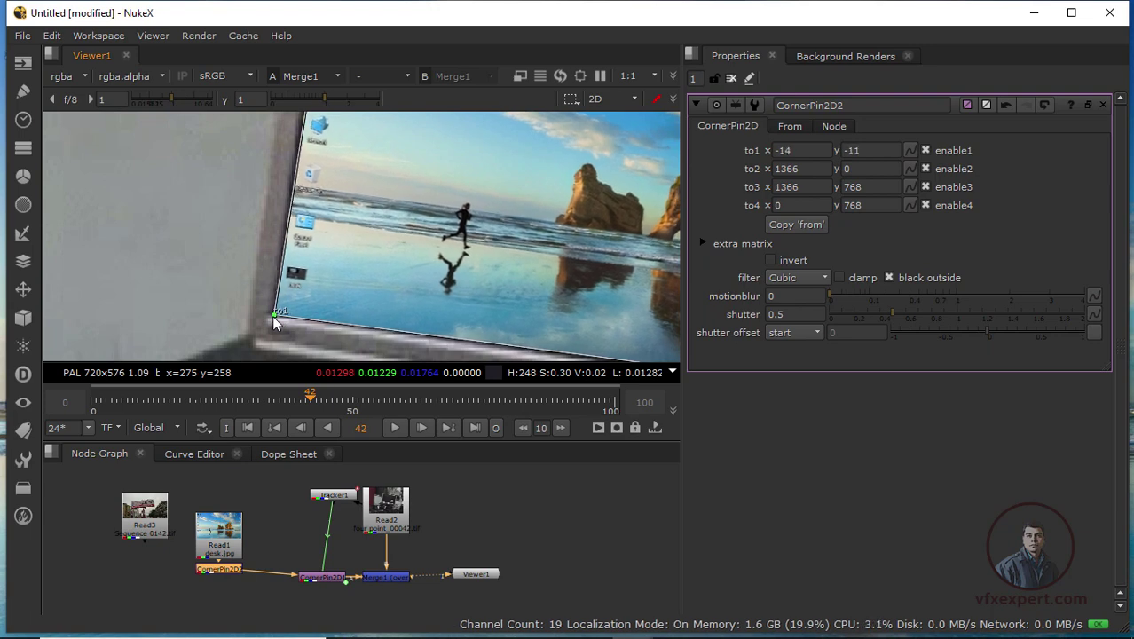
{"action": "left_click_drag", "start_coordinate": [353, 119], "coordinate": [362, 399]}
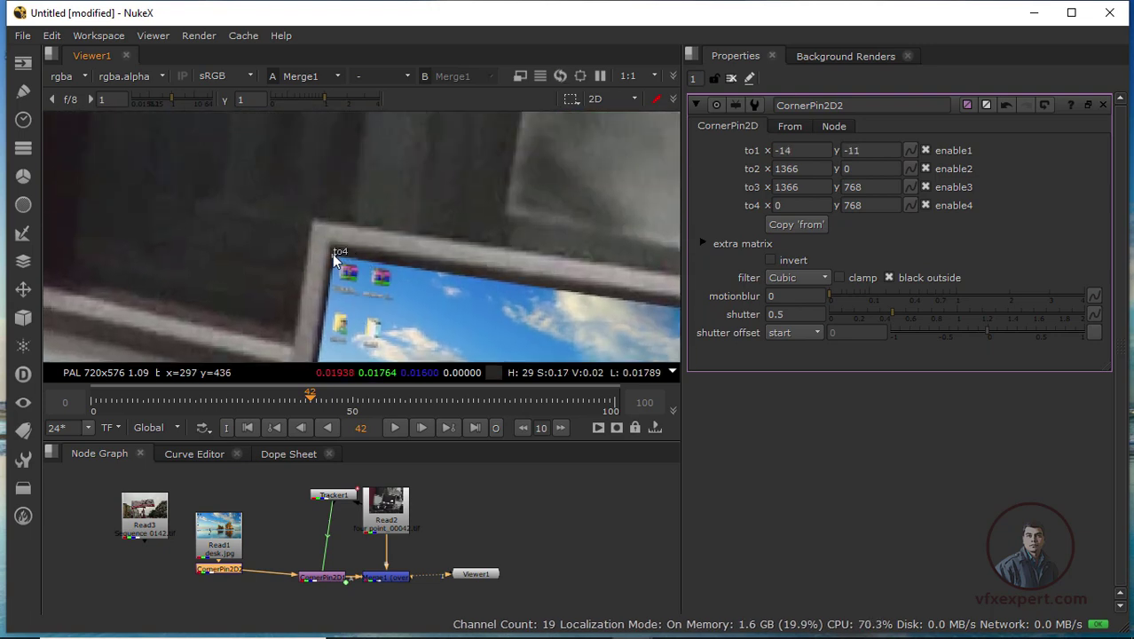
{"action": "left_click_drag", "start_coordinate": [335, 254], "coordinate": [330, 250]}
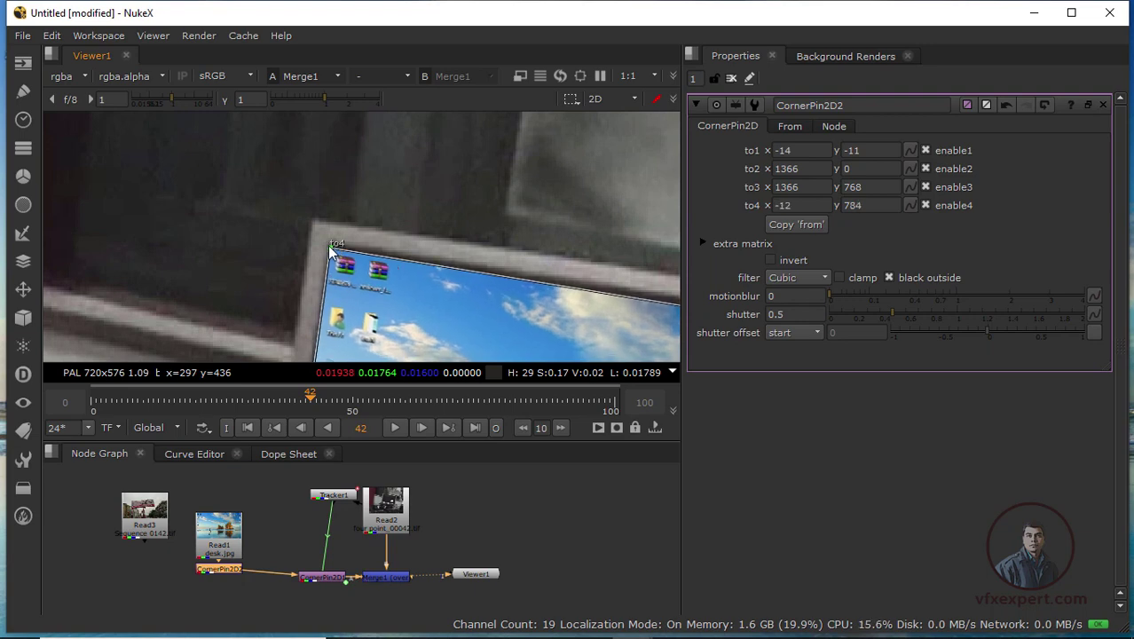
Step: Extend CornerPin2D2's right corners, placing to3 at 1387, 782 and to2 at 1384, -17, and check the fit at frame 31
{"action": "left_click_drag", "start_coordinate": [522, 262], "coordinate": [261, 235]}
{"action": "left_click_drag", "start_coordinate": [440, 281], "coordinate": [334, 211]}
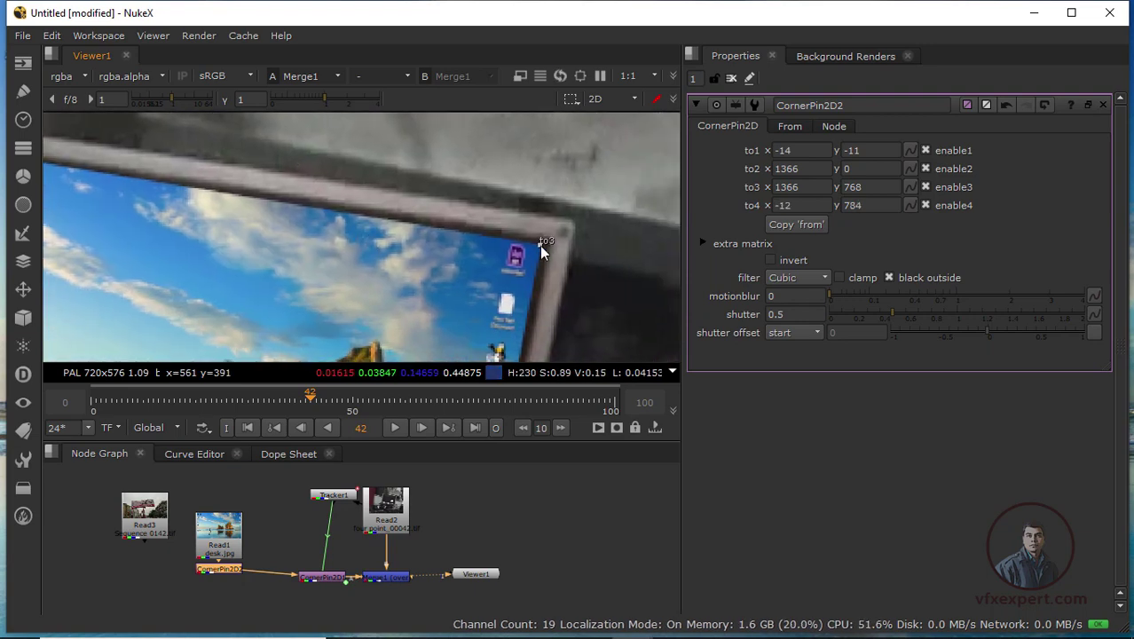
{"action": "left_click_drag", "start_coordinate": [541, 246], "coordinate": [550, 245]}
{"action": "left_click_drag", "start_coordinate": [544, 345], "coordinate": [546, 134]}
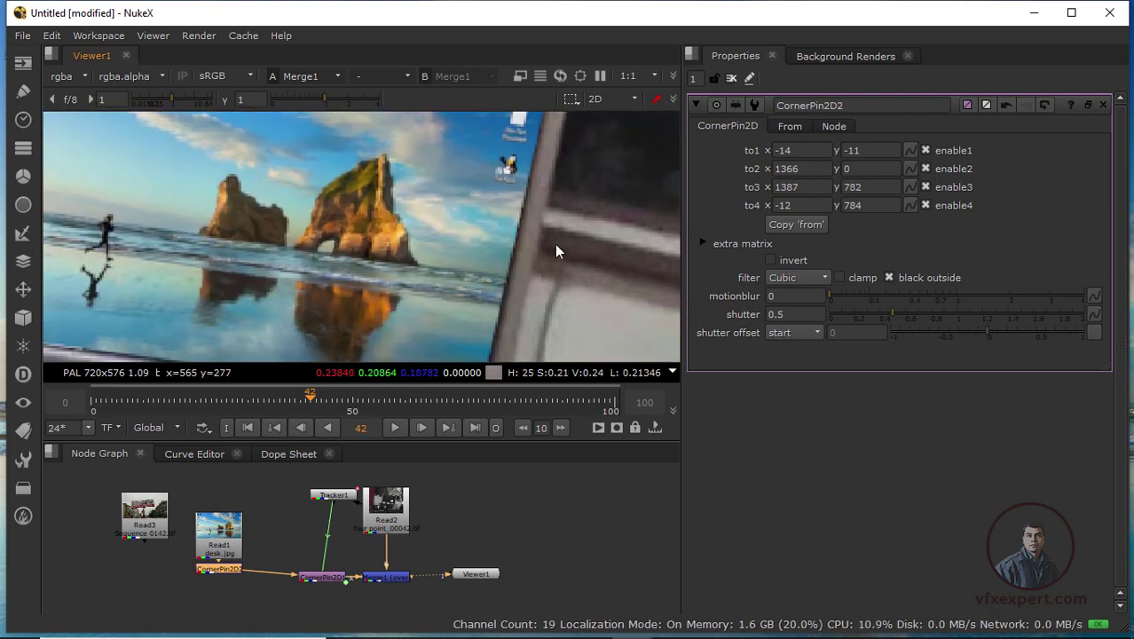
{"action": "left_click_drag", "start_coordinate": [553, 301], "coordinate": [550, 264]}
{"action": "left_click_drag", "start_coordinate": [480, 330], "coordinate": [487, 342]}
{"action": "scroll", "coordinate": [473, 306], "scroll_direction": "down", "scroll_amount": 5}
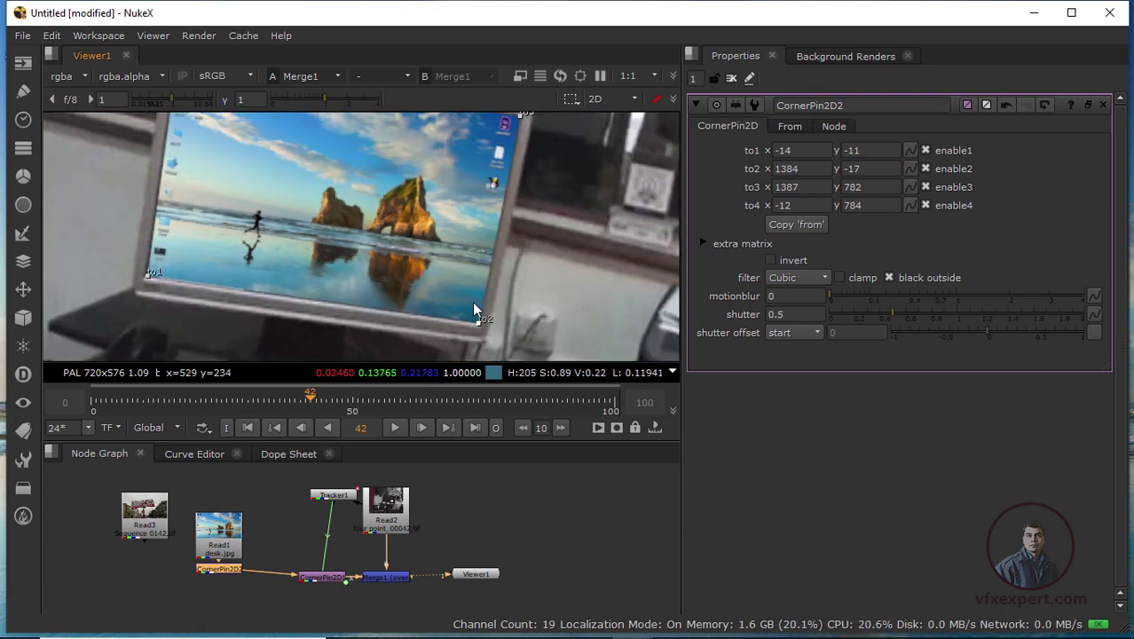
{"action": "left_click", "coordinate": [465, 494]}
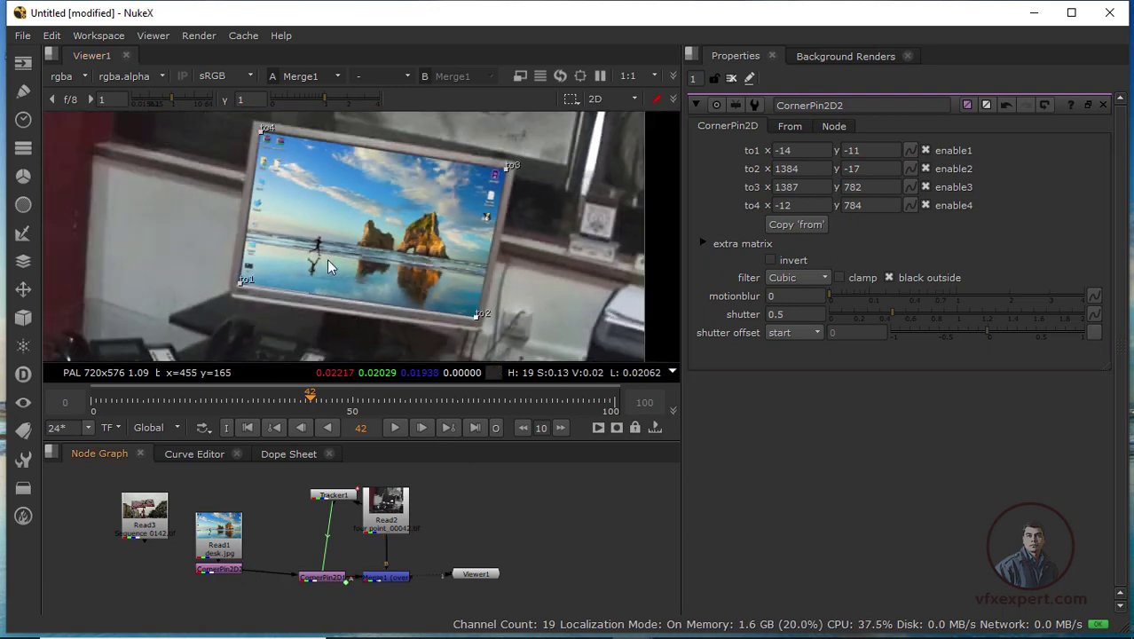
{"action": "left_click_drag", "start_coordinate": [210, 417], "coordinate": [254, 422]}
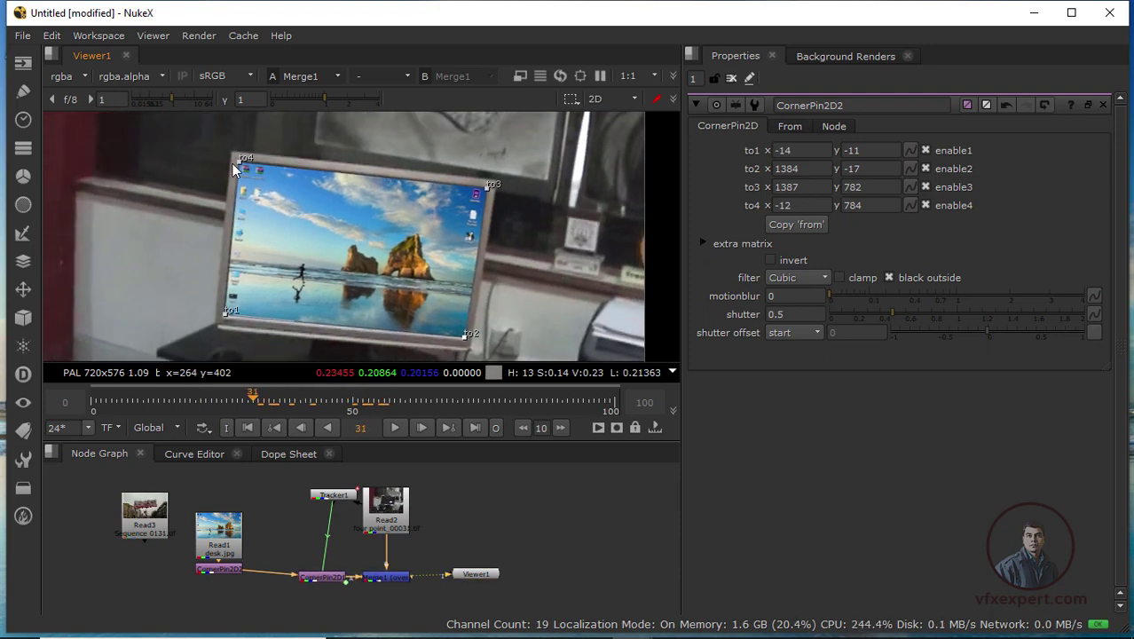
Step: Tidy the node graph by aligning Read1 and CornerPin2D2 with CornerPin2D1, shifting Tracker1 left and Merge1 right
{"action": "left_click_drag", "start_coordinate": [335, 597], "coordinate": [389, 575]}
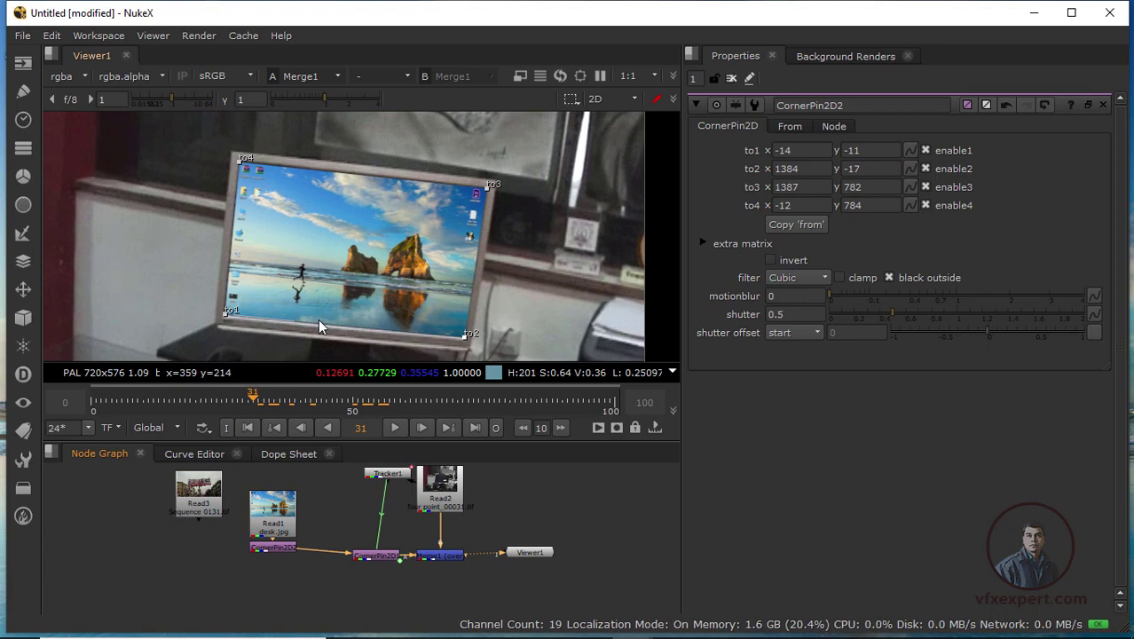
{"action": "left_click_drag", "start_coordinate": [347, 547], "coordinate": [348, 588]}
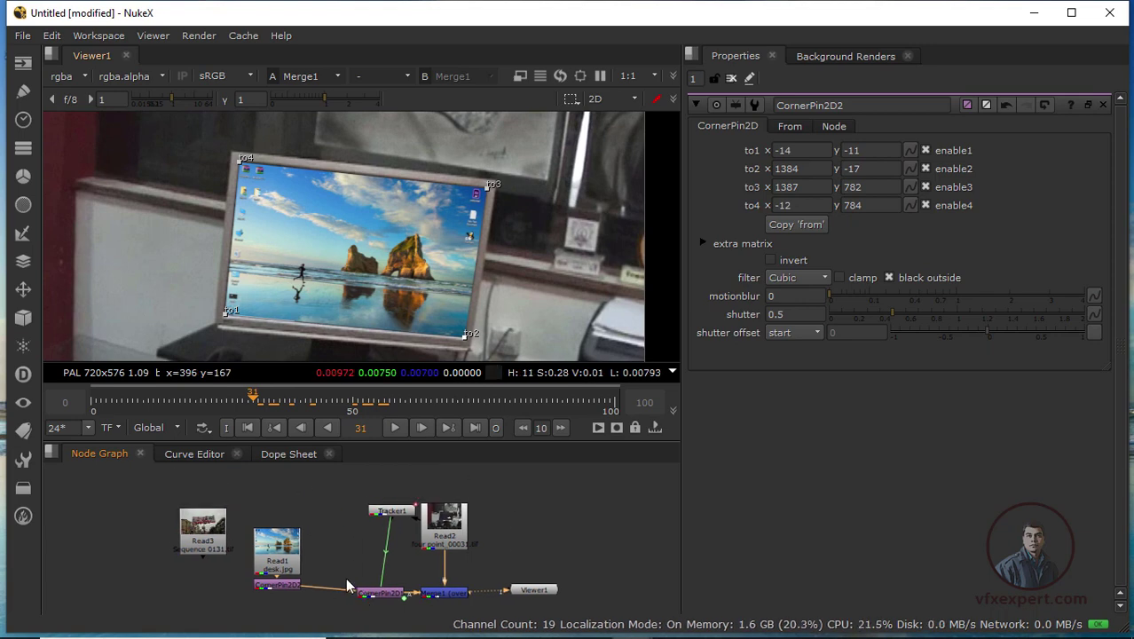
{"action": "left_click_drag", "start_coordinate": [276, 593], "coordinate": [295, 601]}
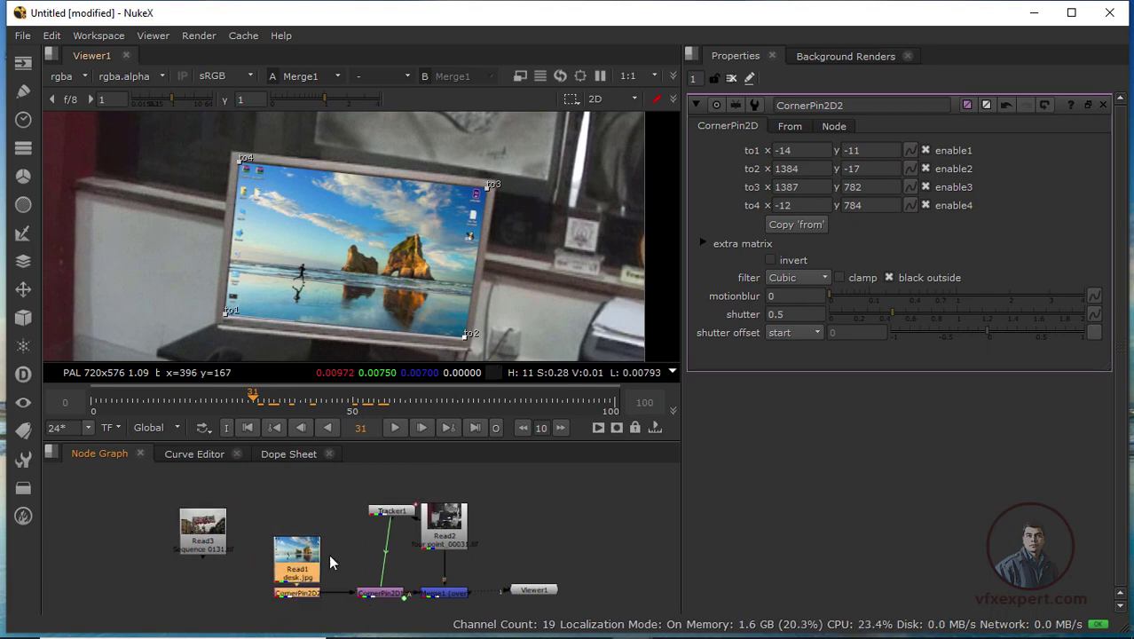
{"action": "left_click_drag", "start_coordinate": [391, 521], "coordinate": [375, 520]}
{"action": "scroll", "coordinate": [446, 577], "scroll_direction": "up", "scroll_amount": 3}
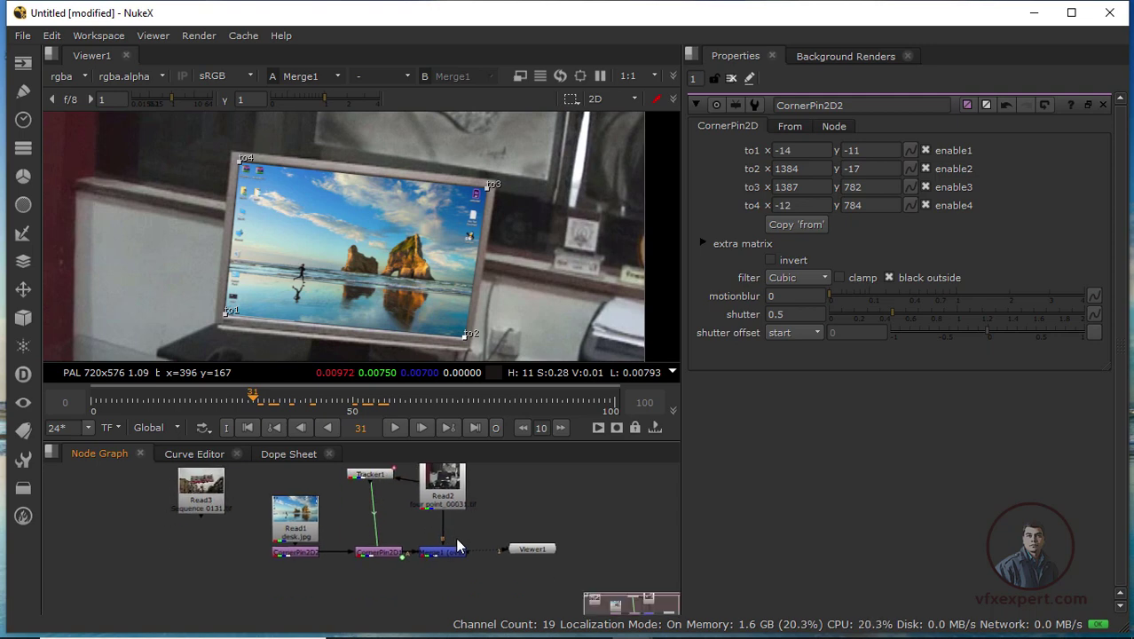
{"action": "left_click", "coordinate": [324, 565]}
{"action": "left_click_drag", "start_coordinate": [424, 566], "coordinate": [447, 566]}
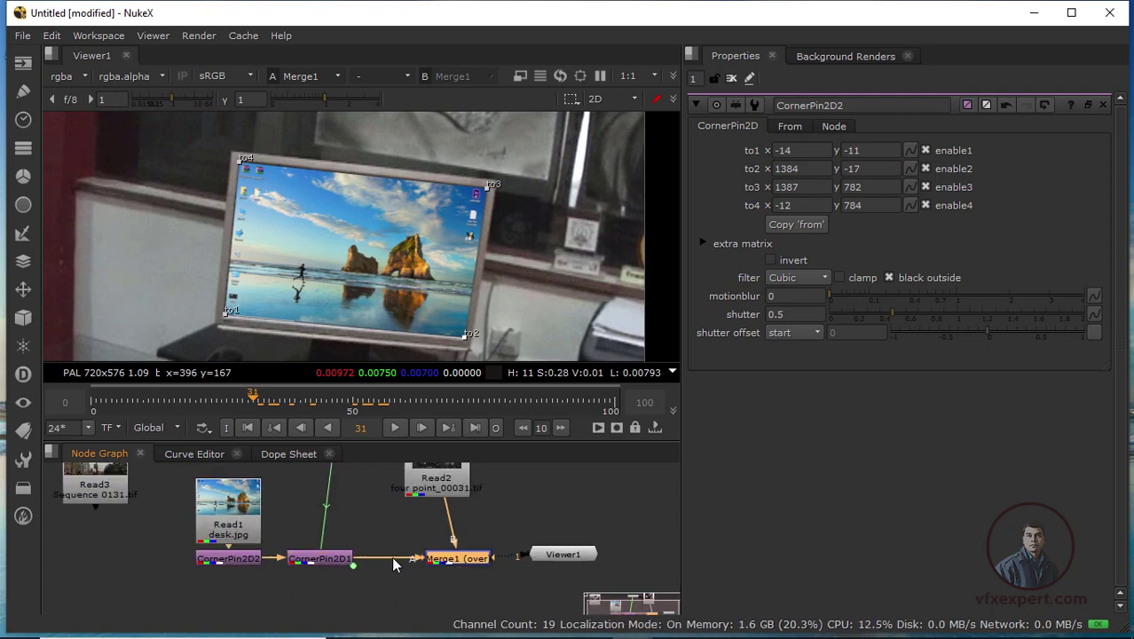
Step: Insert an EdgeBlur node between CornerPin2D1 and Merge1, and disable and re-enable it to compare the edges
{"action": "left_click", "coordinate": [324, 563]}
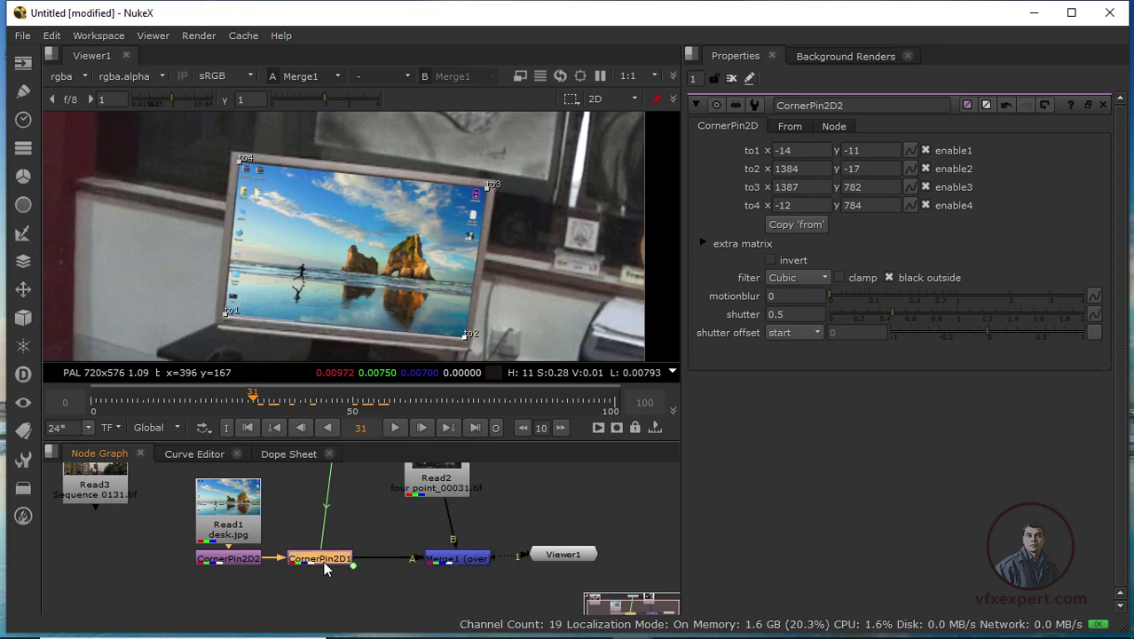
{"action": "key", "text": "Tab"}
{"action": "type", "text": "ed"}
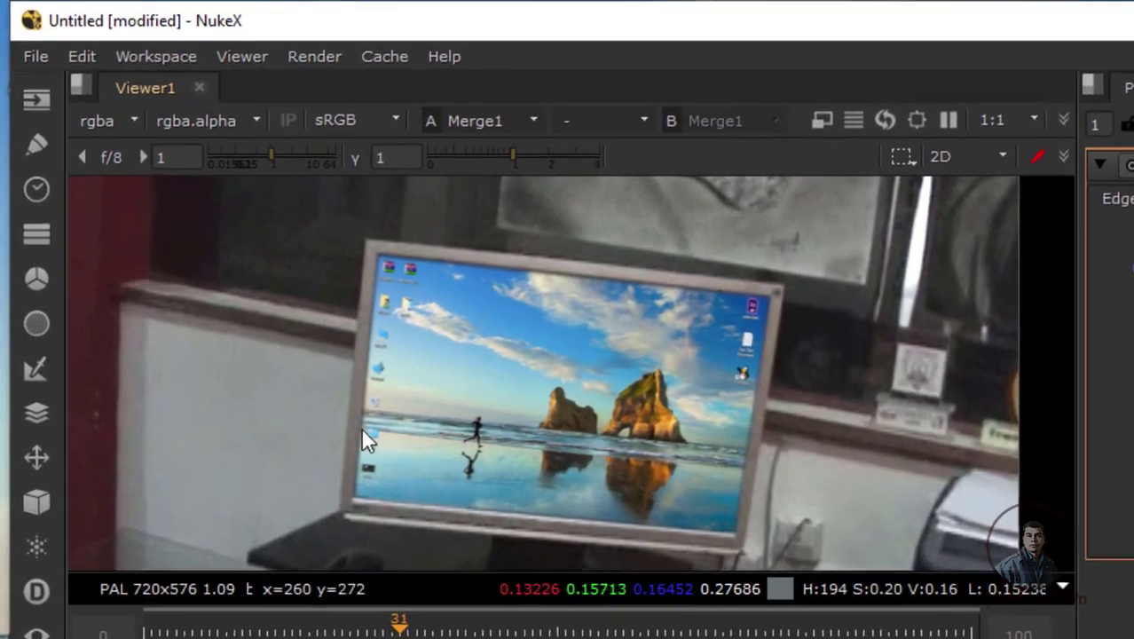
{"action": "scroll", "coordinate": [264, 311], "scroll_direction": "up", "scroll_amount": 1}
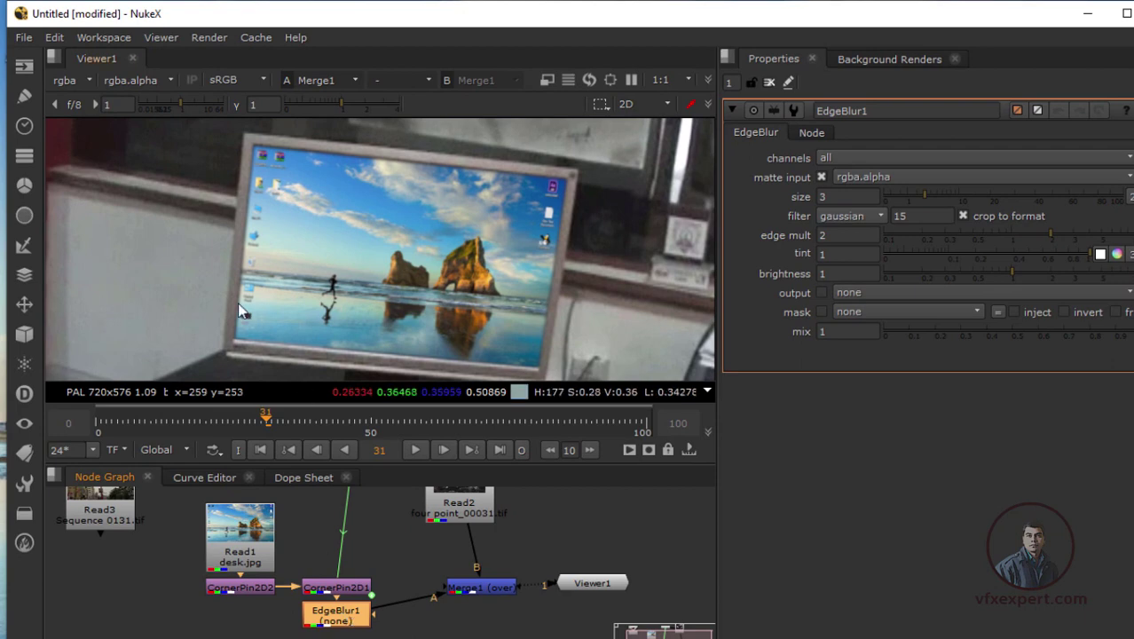
{"action": "key", "text": "d"}
{"action": "key", "text": "d"}
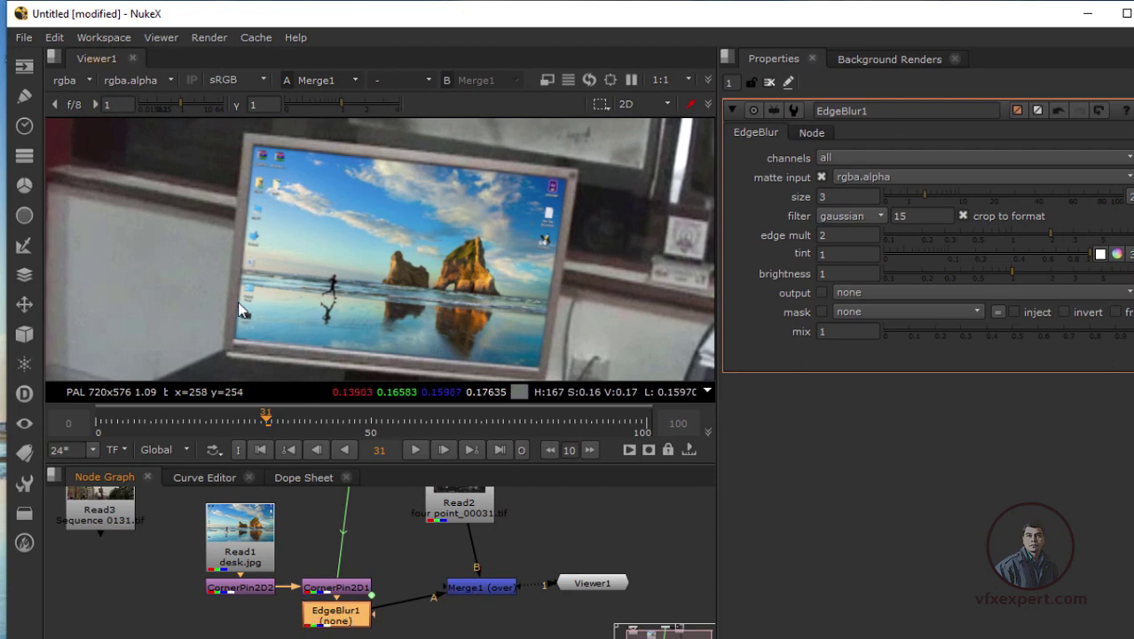
Step: Play the full composite to check the blurred edges and corner fit, stop playback, and inspect the monitor screen
{"action": "scroll", "coordinate": [456, 324], "scroll_direction": "down", "scroll_amount": 3}
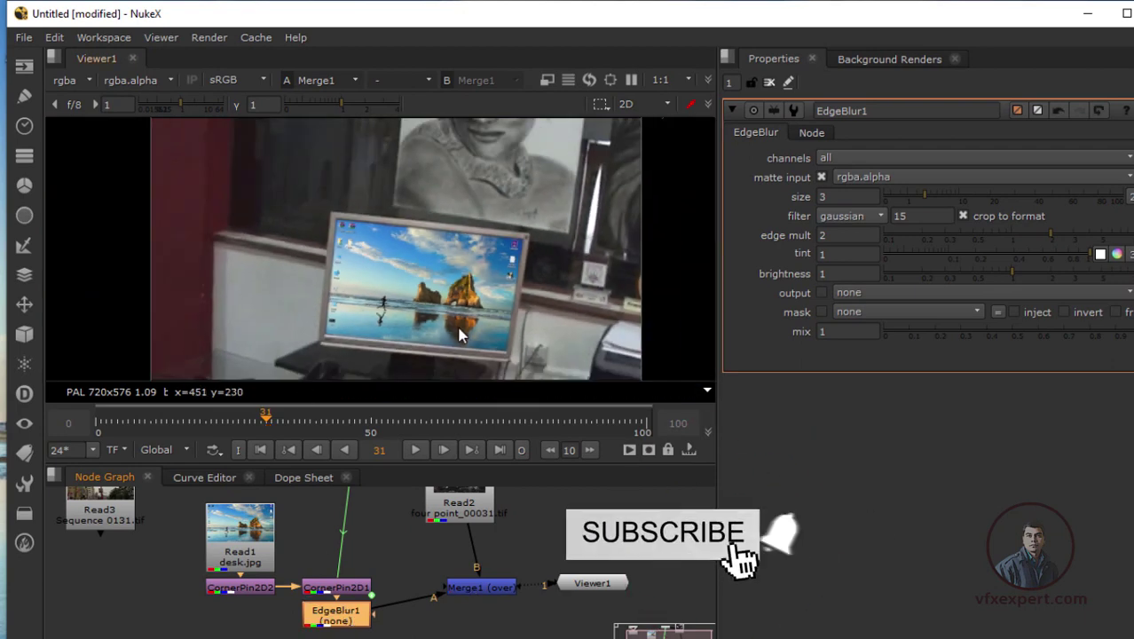
{"action": "scroll", "coordinate": [440, 346], "scroll_direction": "up", "scroll_amount": 1}
{"action": "scroll", "coordinate": [443, 350], "scroll_direction": "down", "scroll_amount": 2}
{"action": "left_click_drag", "start_coordinate": [446, 357], "coordinate": [387, 304]}
{"action": "left_click", "coordinate": [366, 551]}
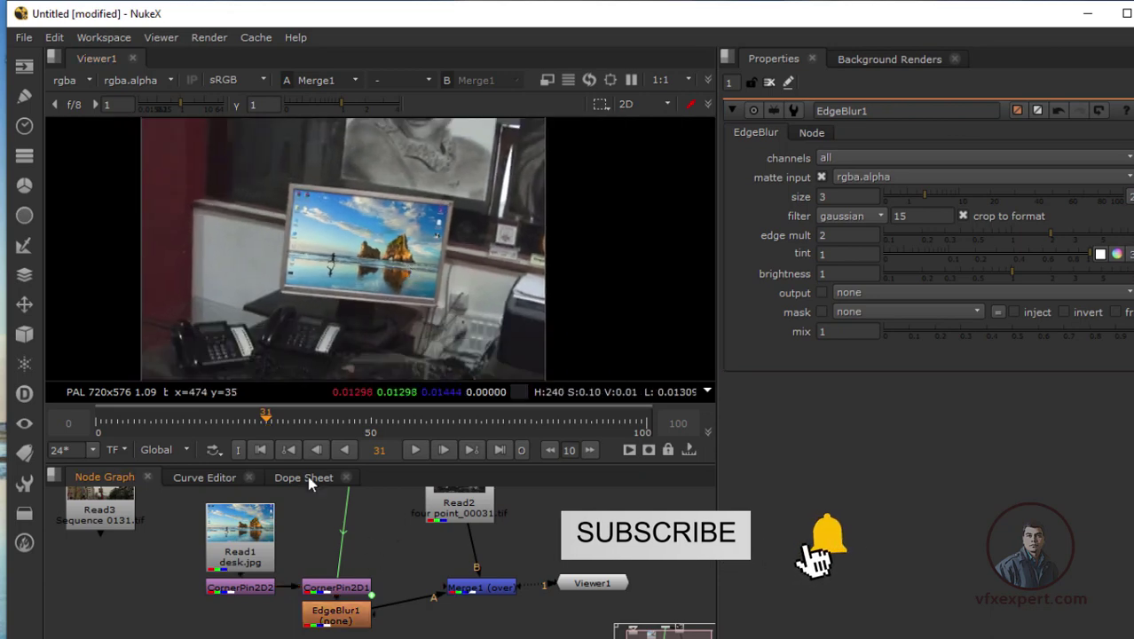
{"action": "left_click", "coordinate": [415, 450]}
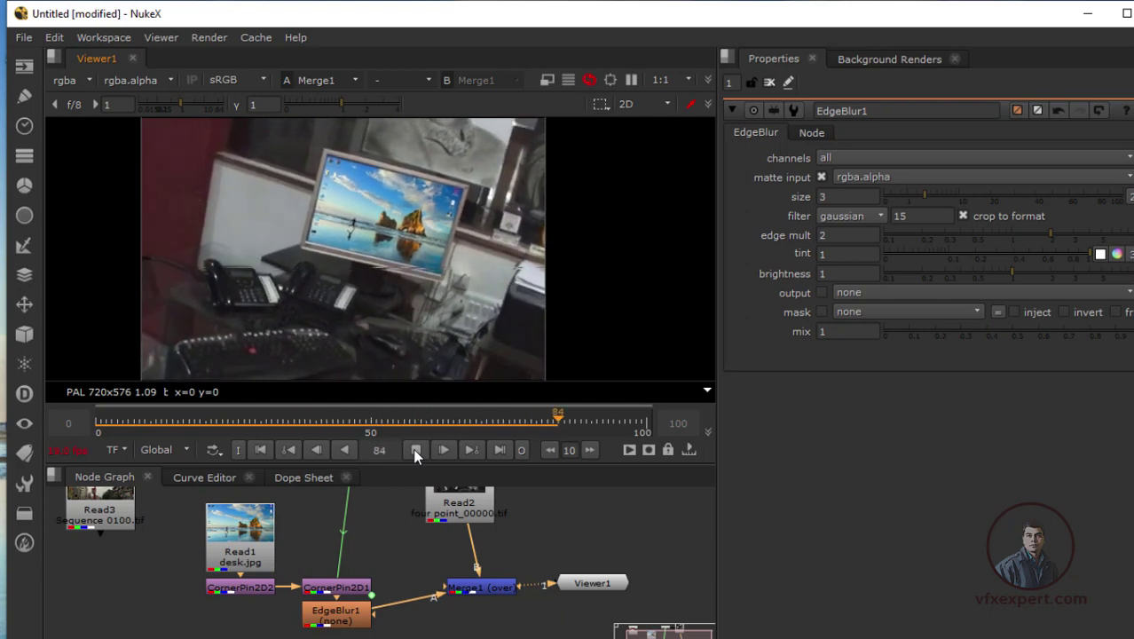
{"action": "left_click", "coordinate": [415, 452]}
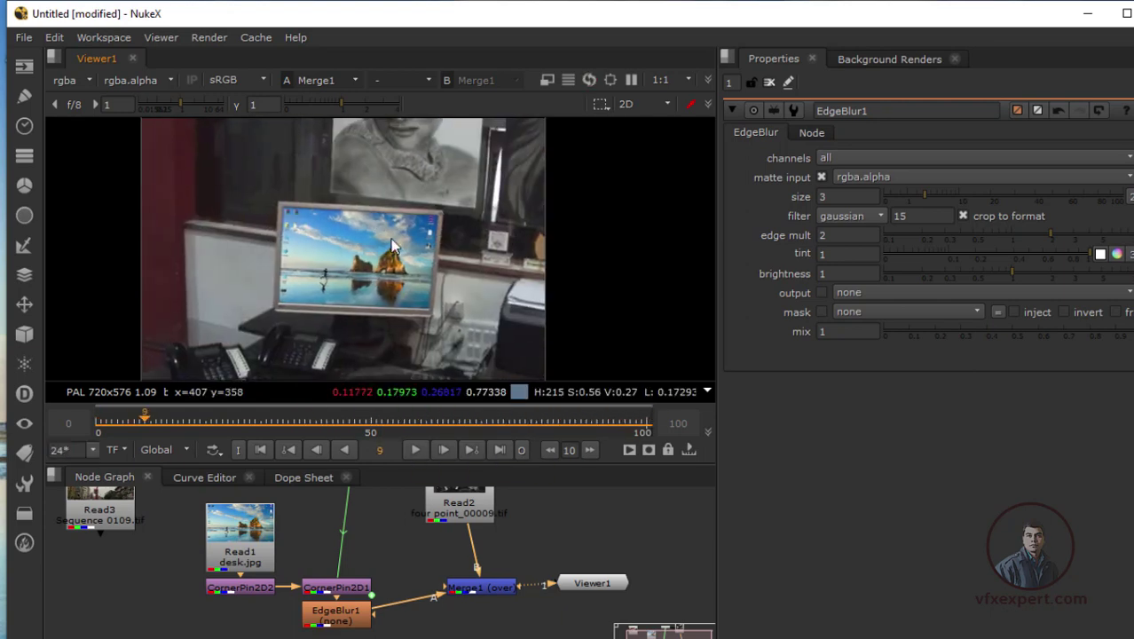
{"action": "scroll", "coordinate": [430, 277], "scroll_direction": "up", "scroll_amount": 1}
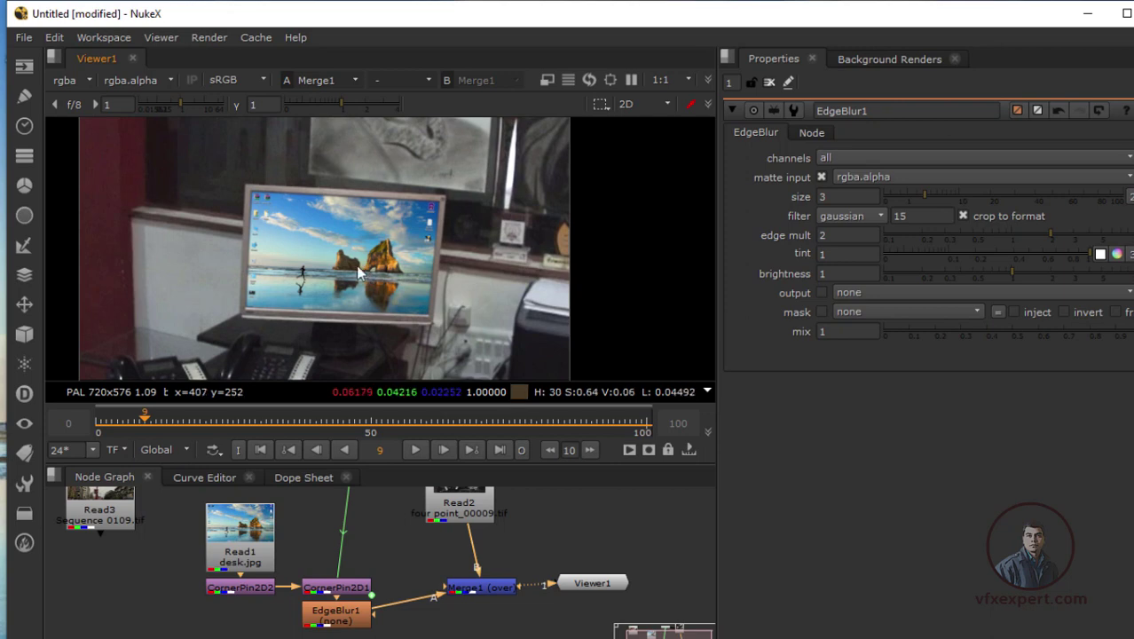
Step: Insert a Saturation node between EdgeBlur1 and Merge1 and lower its saturation to 0.74
{"action": "left_click_drag", "start_coordinate": [376, 568], "coordinate": [375, 558]}
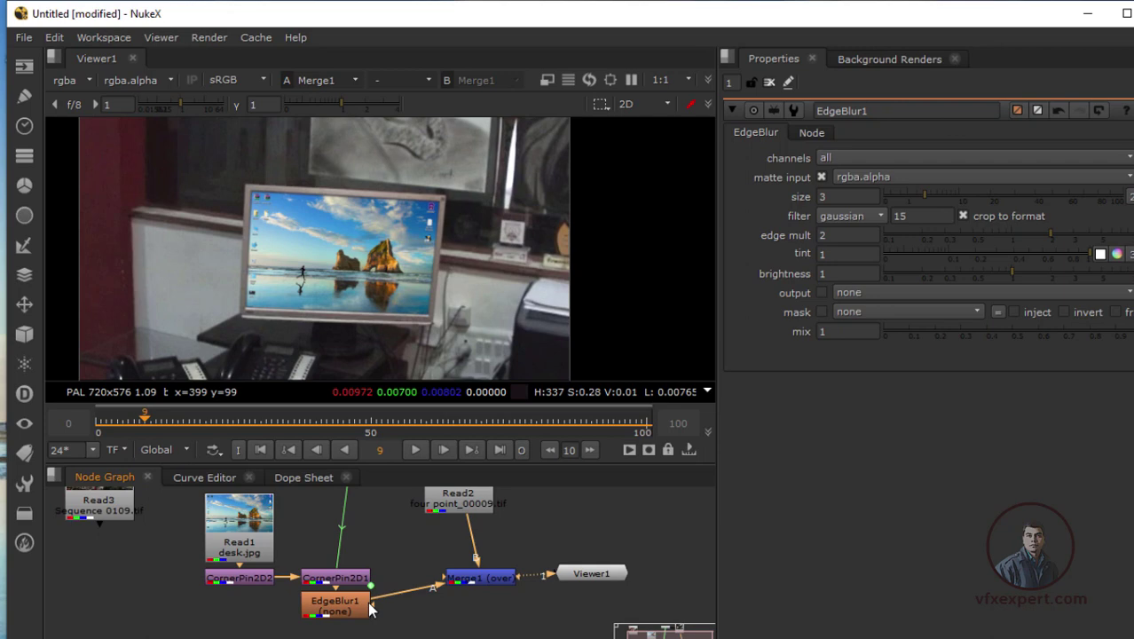
{"action": "key", "text": "Tab"}
{"action": "type", "text": "sat"}
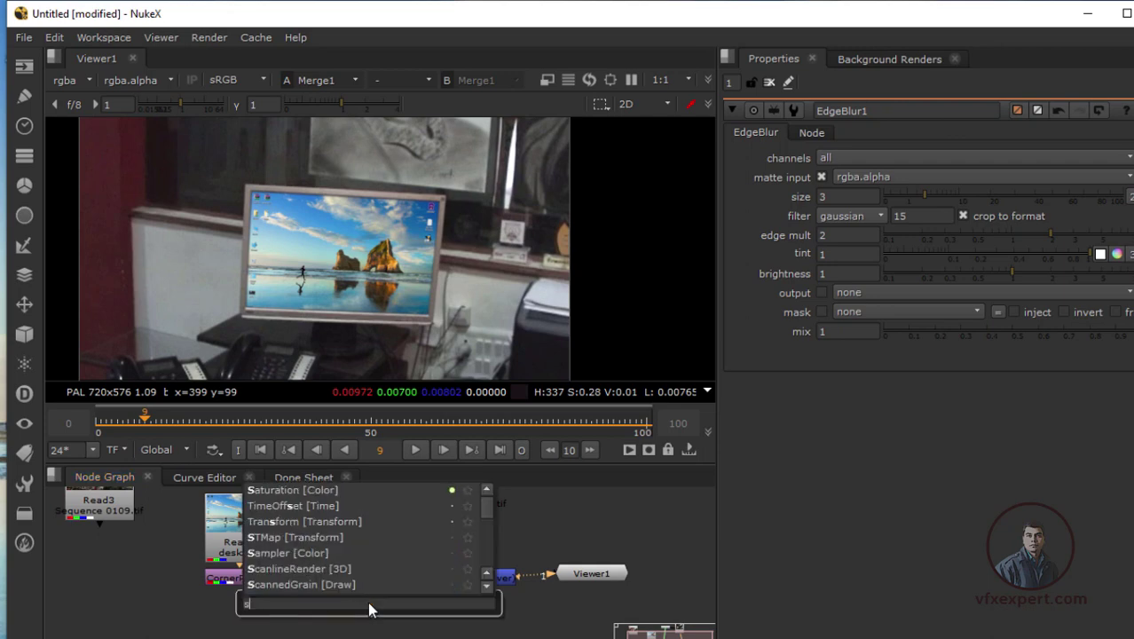
{"action": "left_click", "coordinate": [304, 491]}
{"action": "left_click_drag", "start_coordinate": [389, 569], "coordinate": [347, 608]}
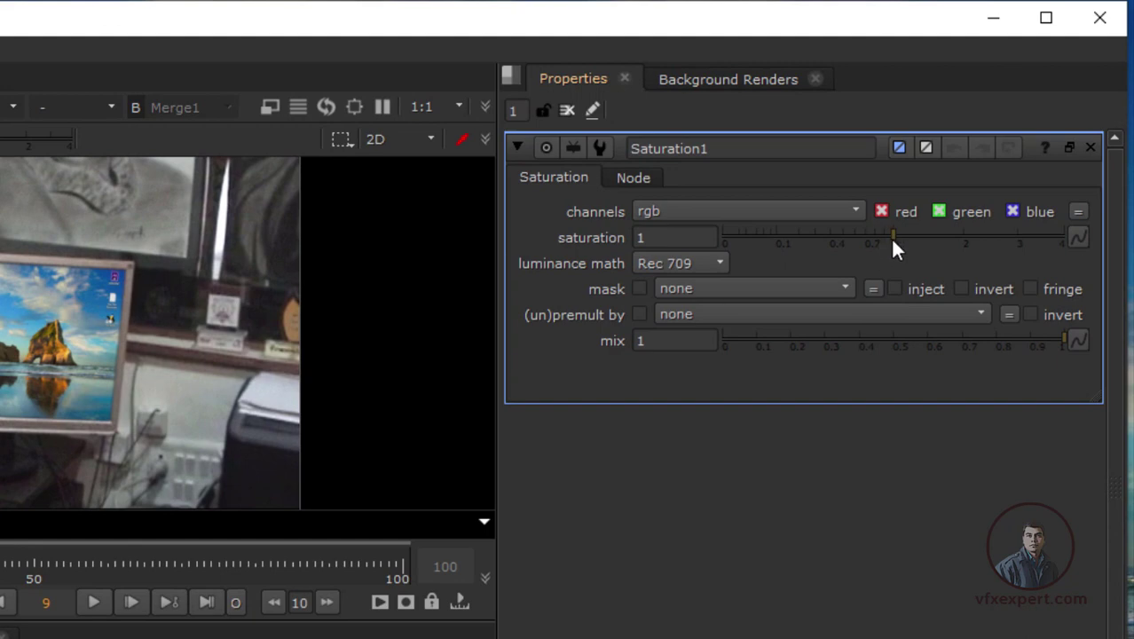
{"action": "mouse_move", "coordinate": [892, 236]}
{"action": "left_mouse_down"}
{"action": "mouse_move", "coordinate": [797, 241]}
{"action": "mouse_move", "coordinate": [871, 240]}
{"action": "left_mouse_up"}
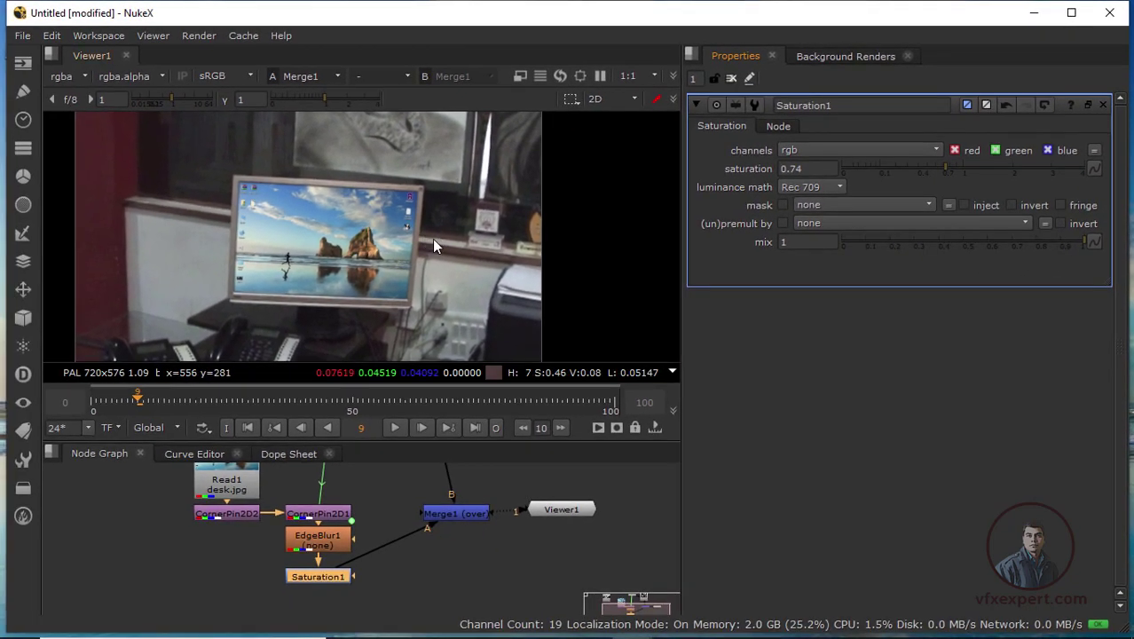
Step: Add a Grade node after Saturation1 and reduce its gain to 0.6 to darken the screen replacement
{"action": "scroll", "coordinate": [433, 274], "scroll_direction": "down", "scroll_amount": 2}
{"action": "scroll", "coordinate": [377, 285], "scroll_direction": "up", "scroll_amount": 1}
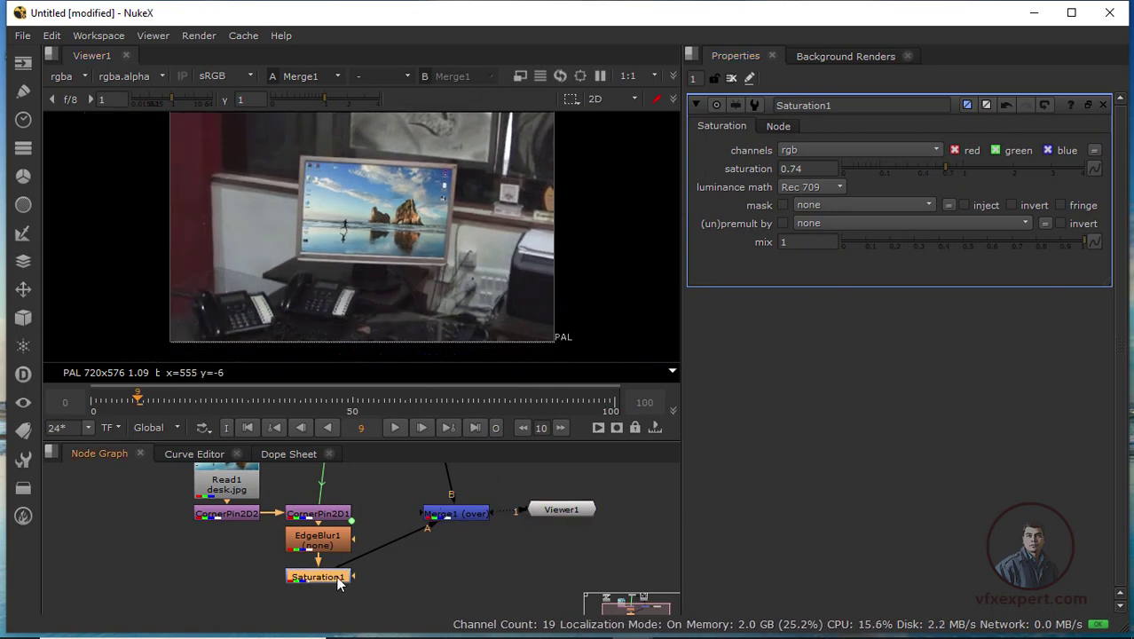
{"action": "key", "text": "g"}
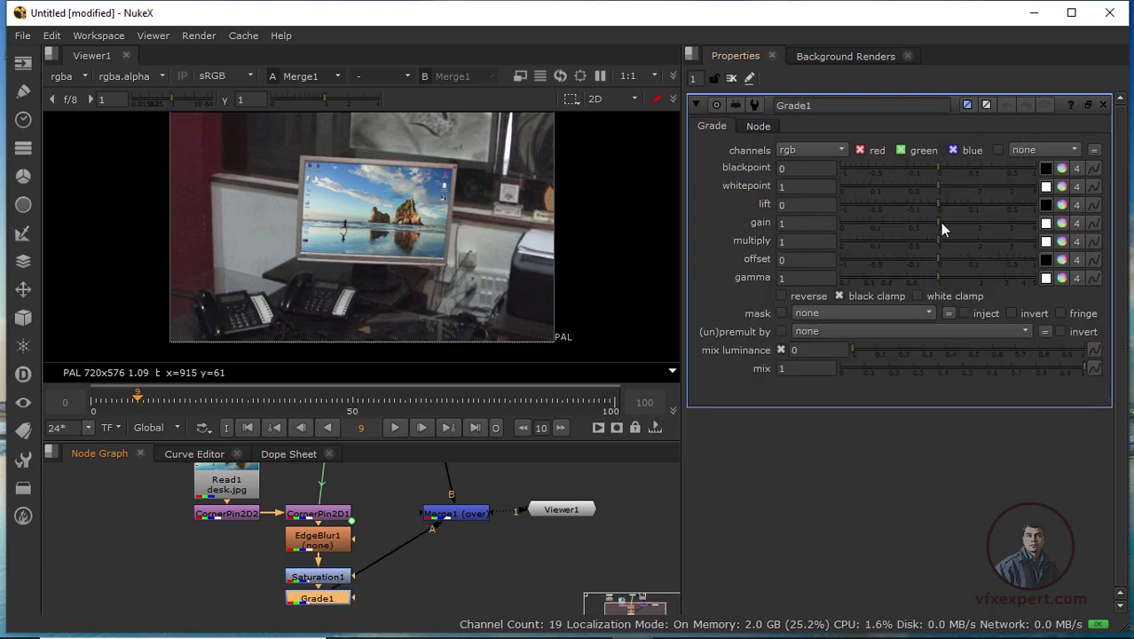
{"action": "left_click_drag", "start_coordinate": [940, 223], "coordinate": [917, 224]}
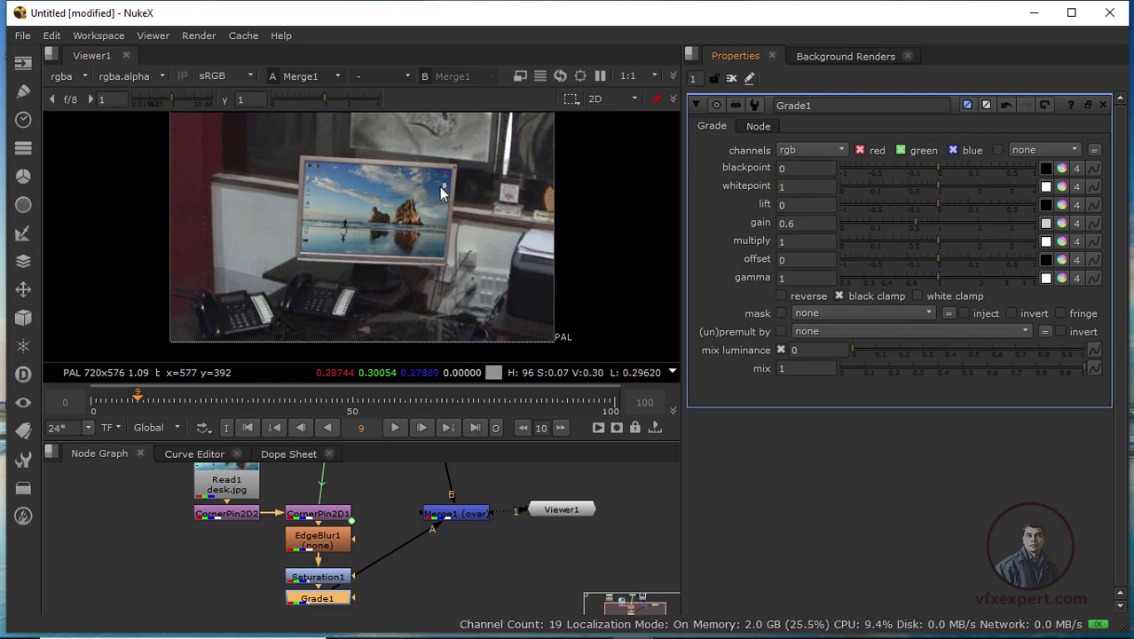
Step: Play the graded composite to check the monitor screen, stop playback, and scrub to frame 56
{"action": "scroll", "coordinate": [445, 261], "scroll_direction": "down", "scroll_amount": 1}
{"action": "left_click_drag", "start_coordinate": [444, 262], "coordinate": [450, 287]}
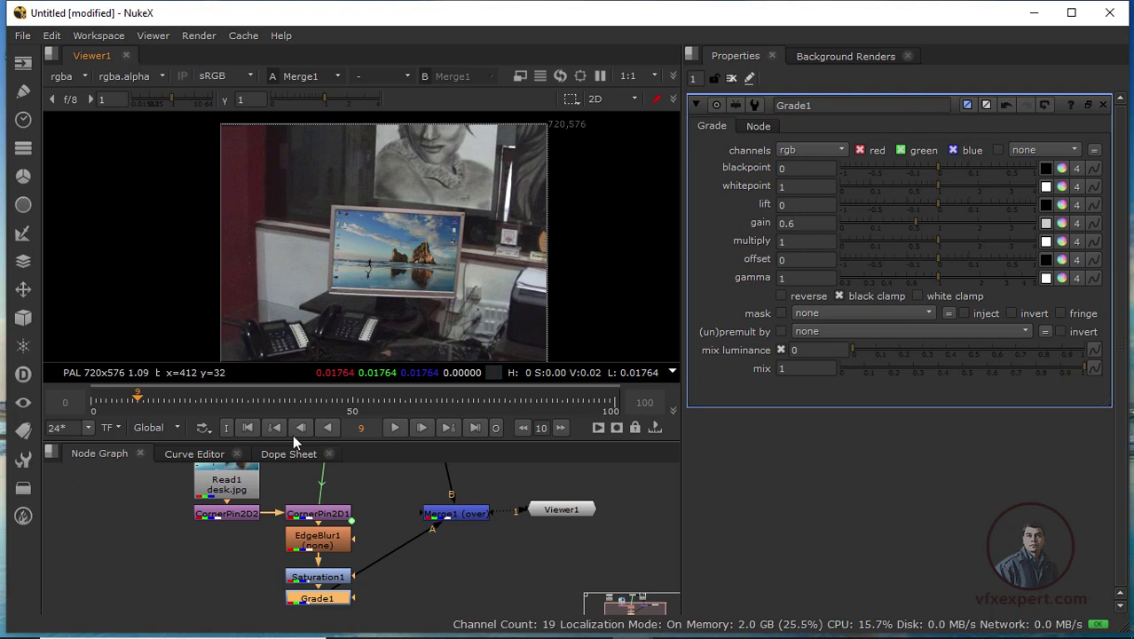
{"action": "left_click", "coordinate": [395, 429]}
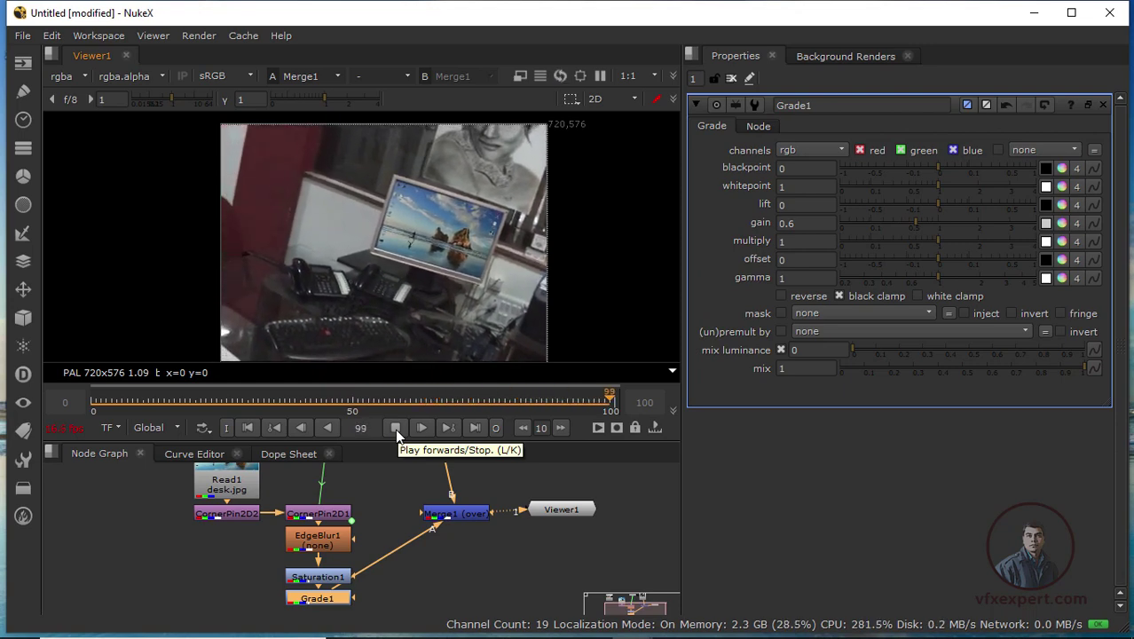
{"action": "left_click", "coordinate": [395, 429]}
{"action": "left_click_drag", "start_coordinate": [280, 401], "coordinate": [383, 404]}
Step: Show the Read3 billboard footage in the viewer and scrub to frame 25
{"action": "left_click_drag", "start_coordinate": [355, 502], "coordinate": [456, 567]}
{"action": "left_click", "coordinate": [213, 503]}
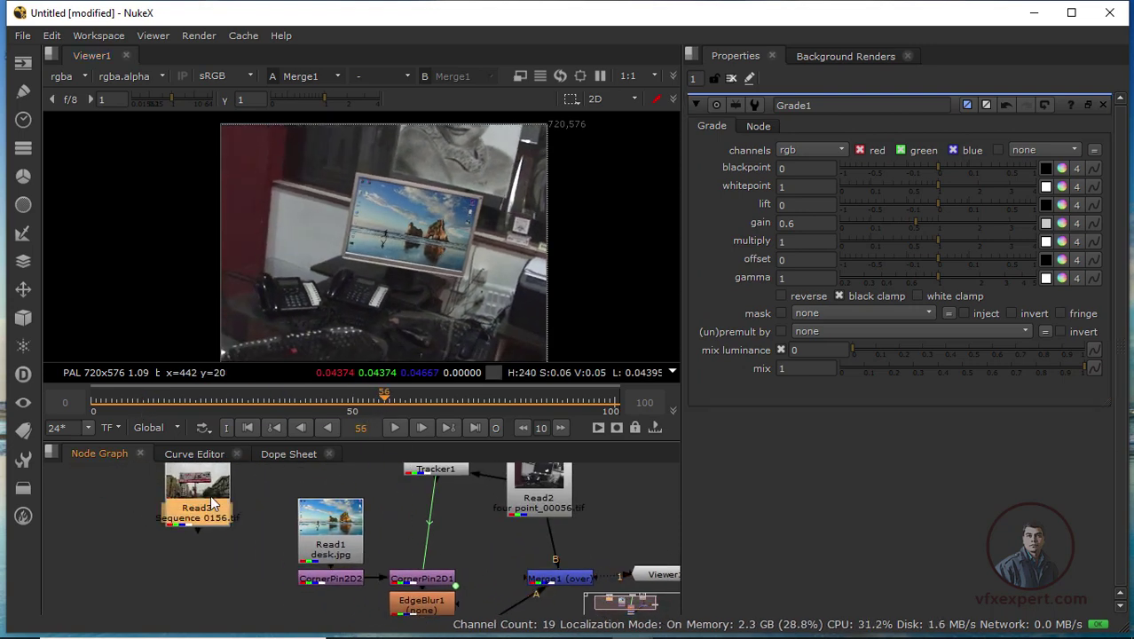
{"action": "key", "text": "1"}
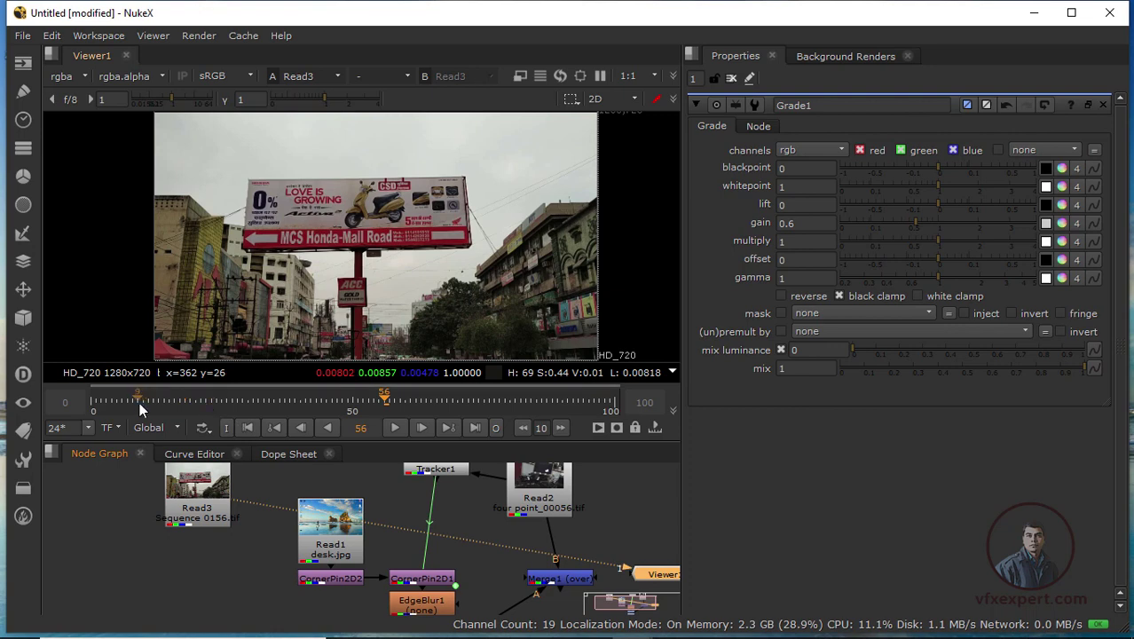
{"action": "left_click_drag", "start_coordinate": [139, 402], "coordinate": [221, 395]}
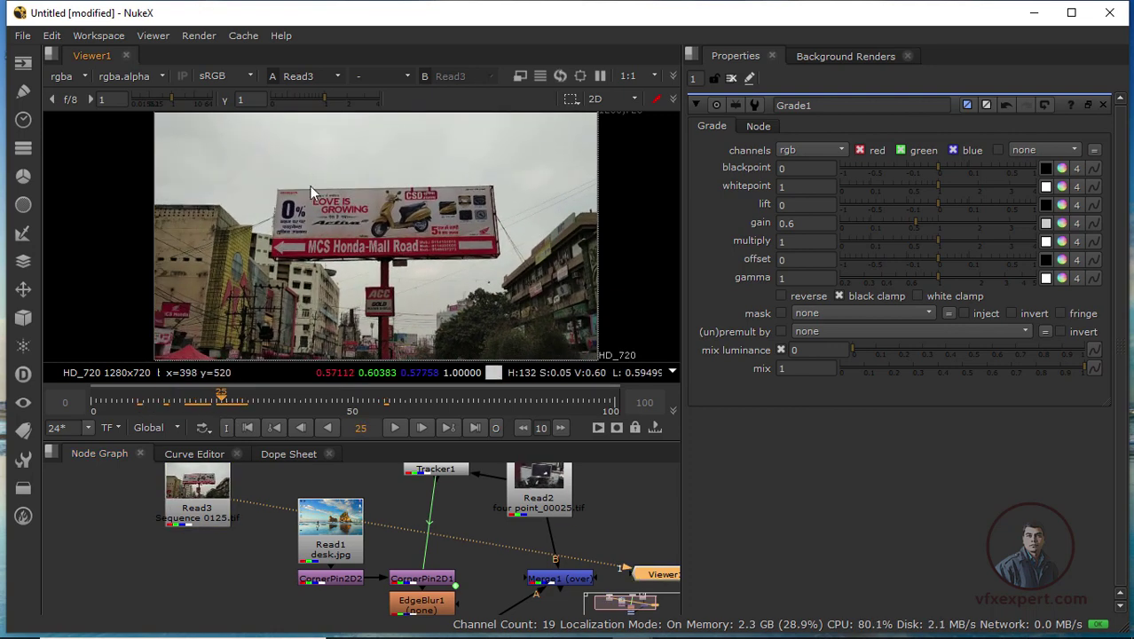
Step: Move Merge1 down level with Grade1 and show the merged composite in the viewer again
{"action": "scroll", "coordinate": [462, 575], "scroll_direction": "down", "scroll_amount": 1}
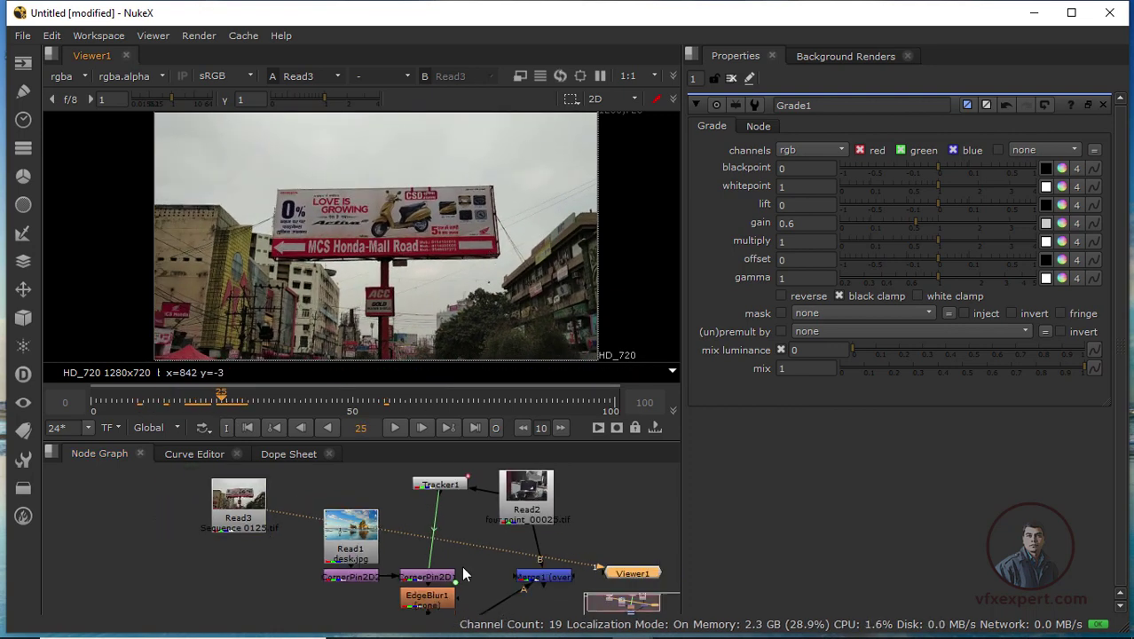
{"action": "mouse_move", "coordinate": [461, 565]}
{"action": "left_mouse_down"}
{"action": "mouse_move", "coordinate": [435, 508]}
{"action": "mouse_move", "coordinate": [478, 589]}
{"action": "mouse_move", "coordinate": [460, 578]}
{"action": "left_mouse_up"}
{"action": "key", "text": "1"}
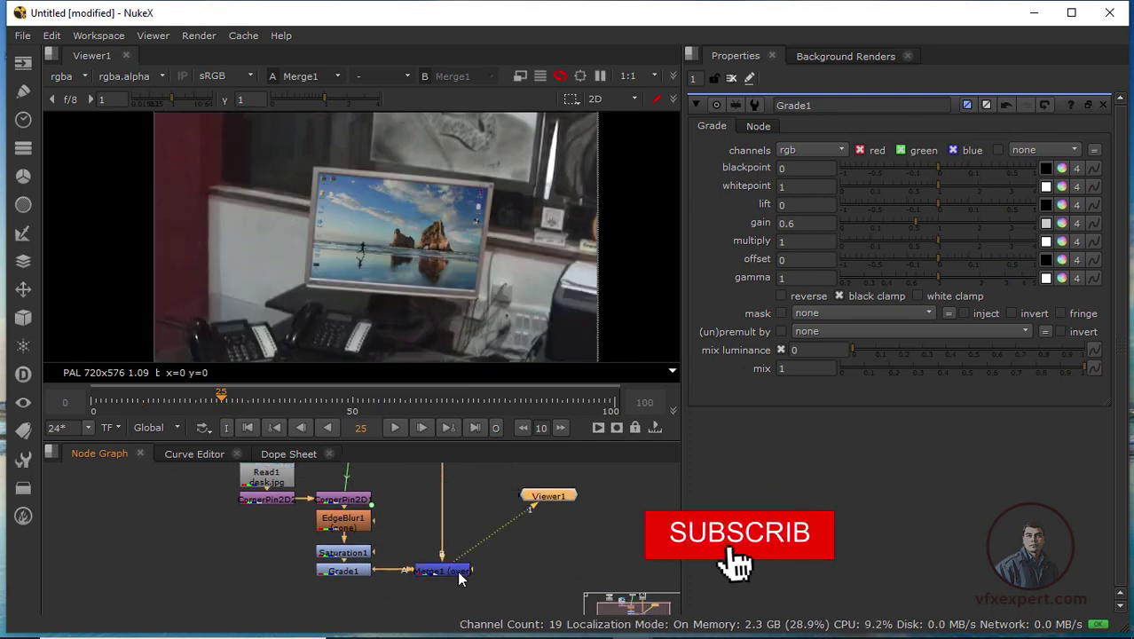